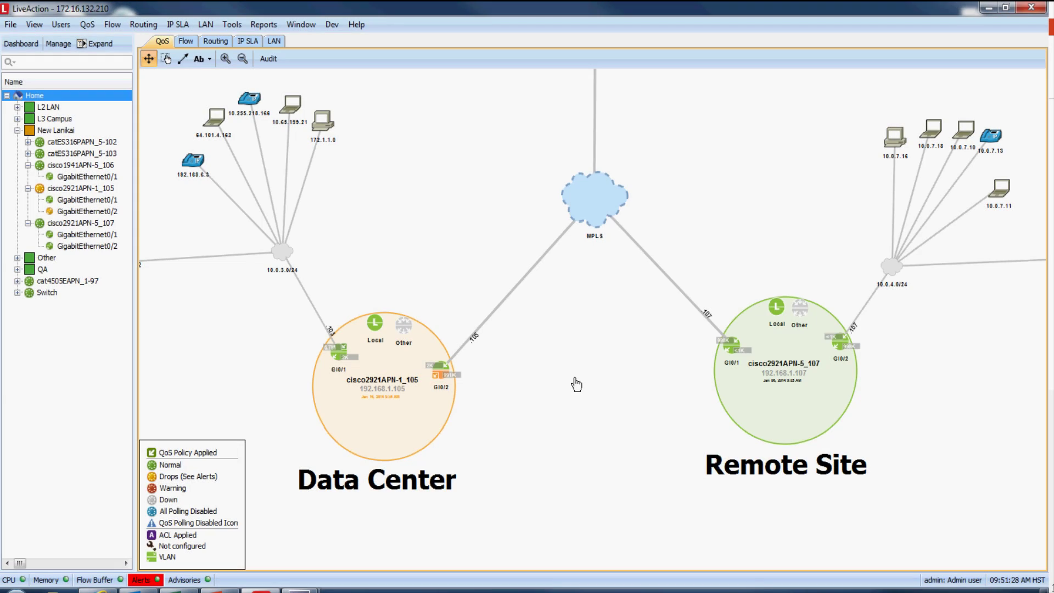
Step: Select the Data Center and Remote Site routers and the Data Center's Gi0/1 and Gi0/2 interfaces
click(403, 428)
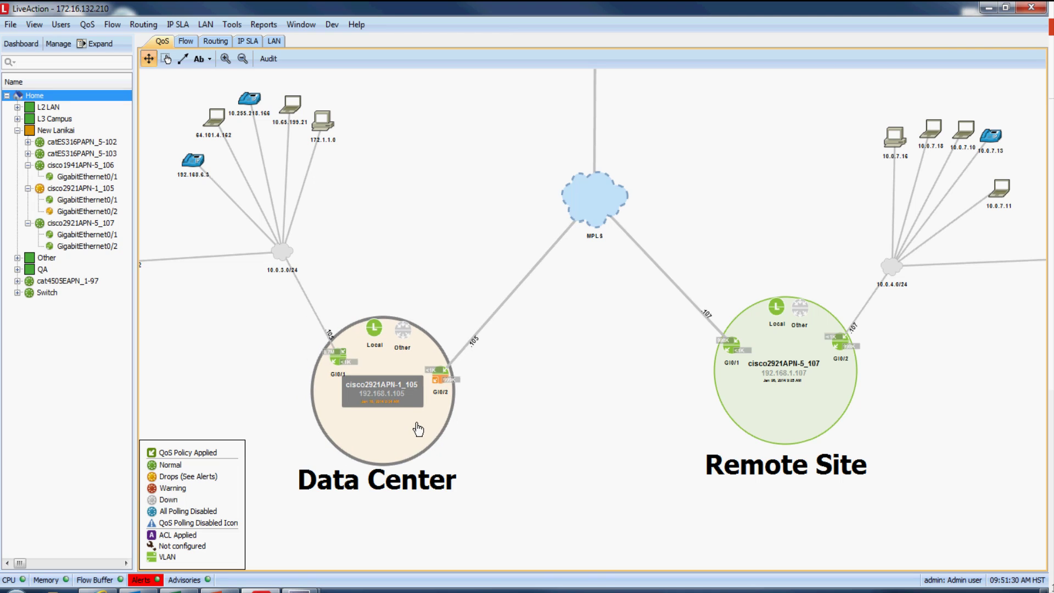
click(745, 430)
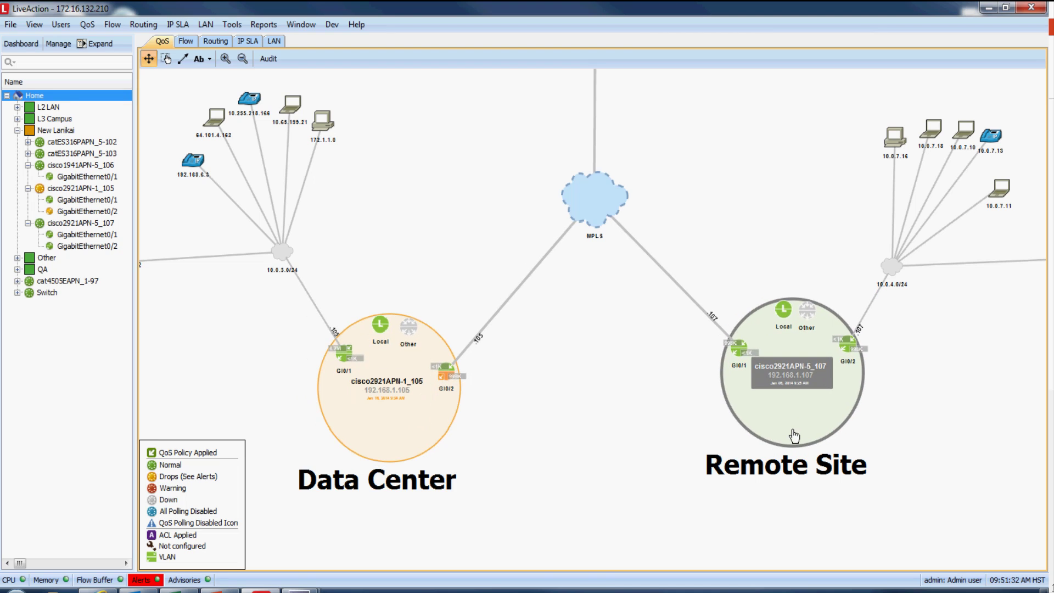
click(344, 362)
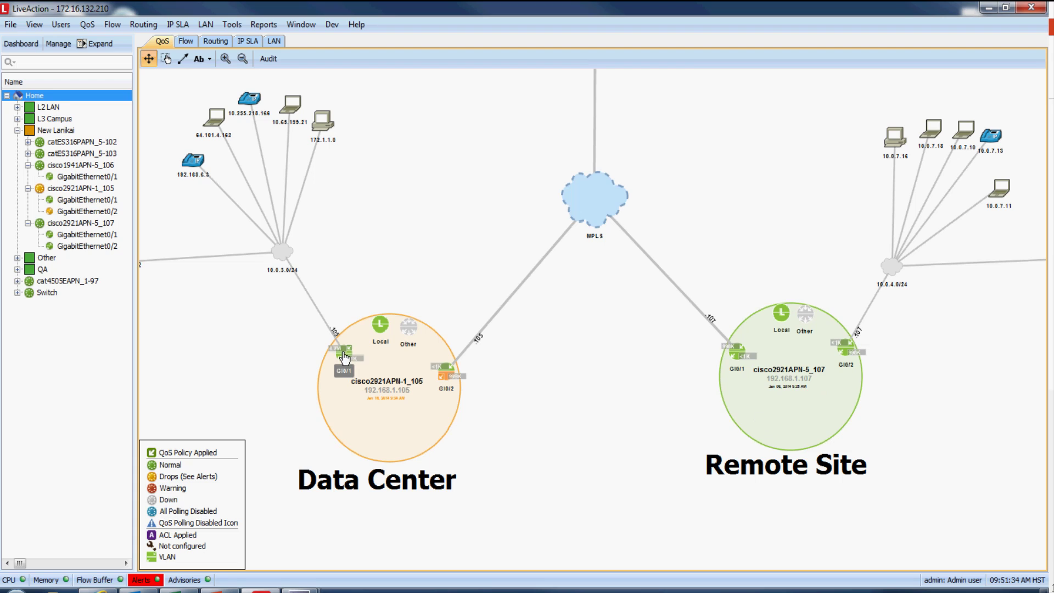
click(451, 373)
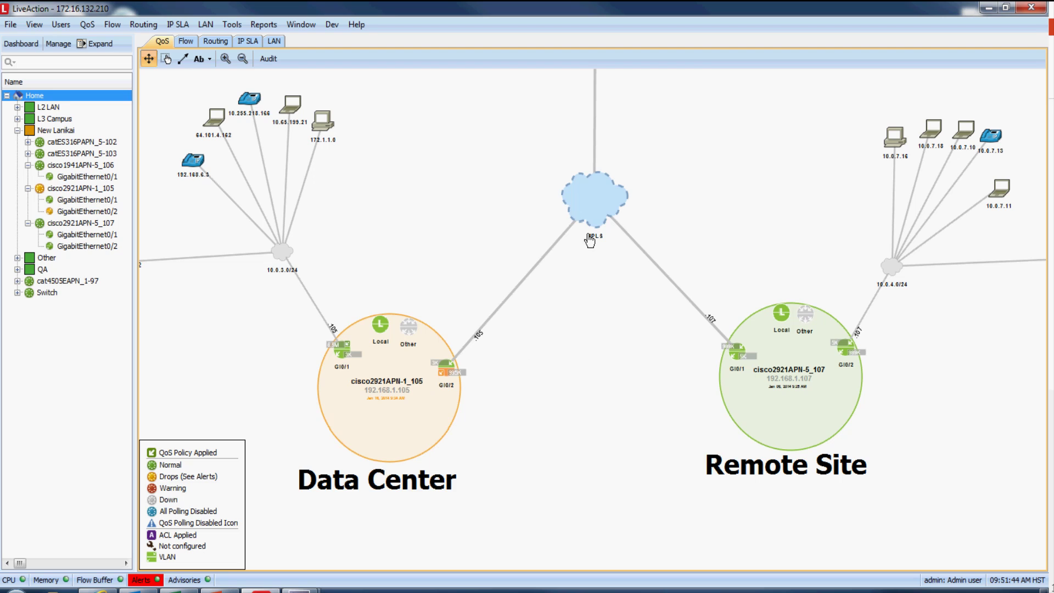
Step: Nudge the MPLS cloud and the 10.0.3.0/24 and 10.0.4.0/24 subnet clouds to new positions
mouse_move(602, 216)
mouse_down()
mouse_move(593, 243)
mouse_move(604, 234)
mouse_up()
drag(283, 270, 295, 272)
drag(901, 279, 906, 276)
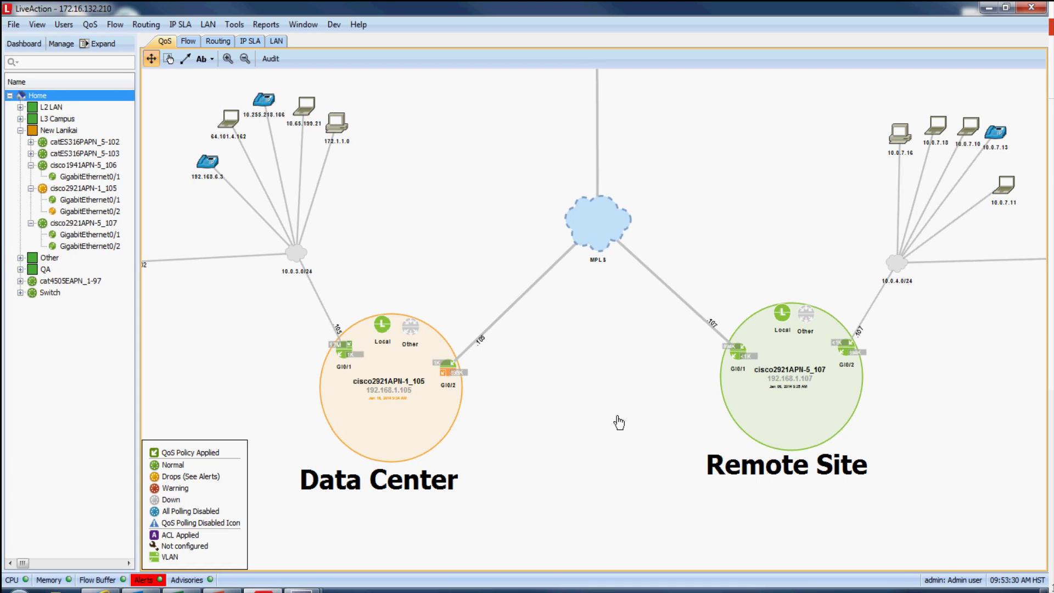
Step: Overlay live flows on the topology map with flow colouring kept on DSCP
click(188, 42)
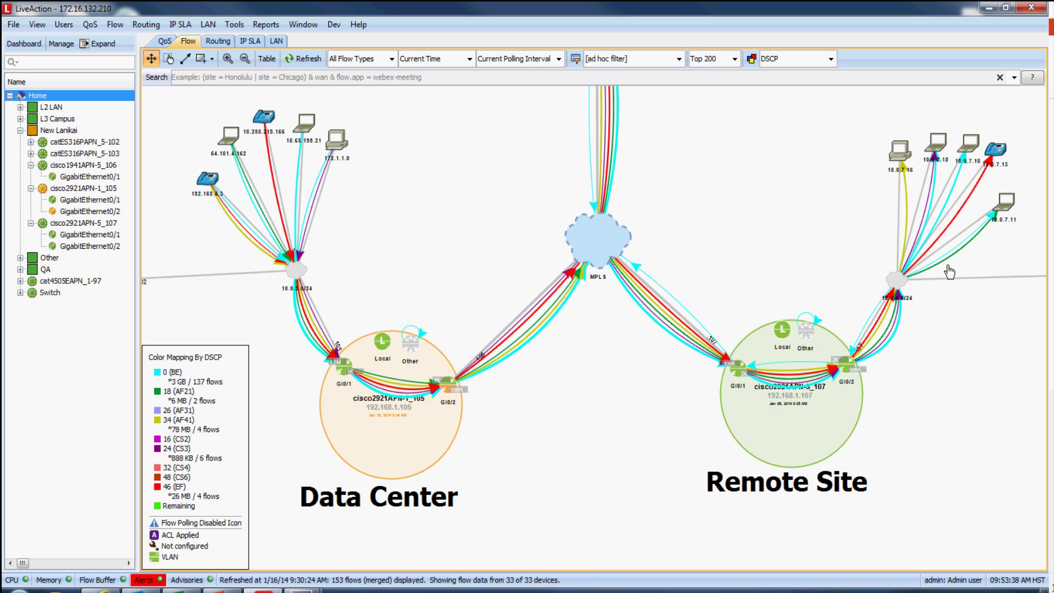
click(830, 60)
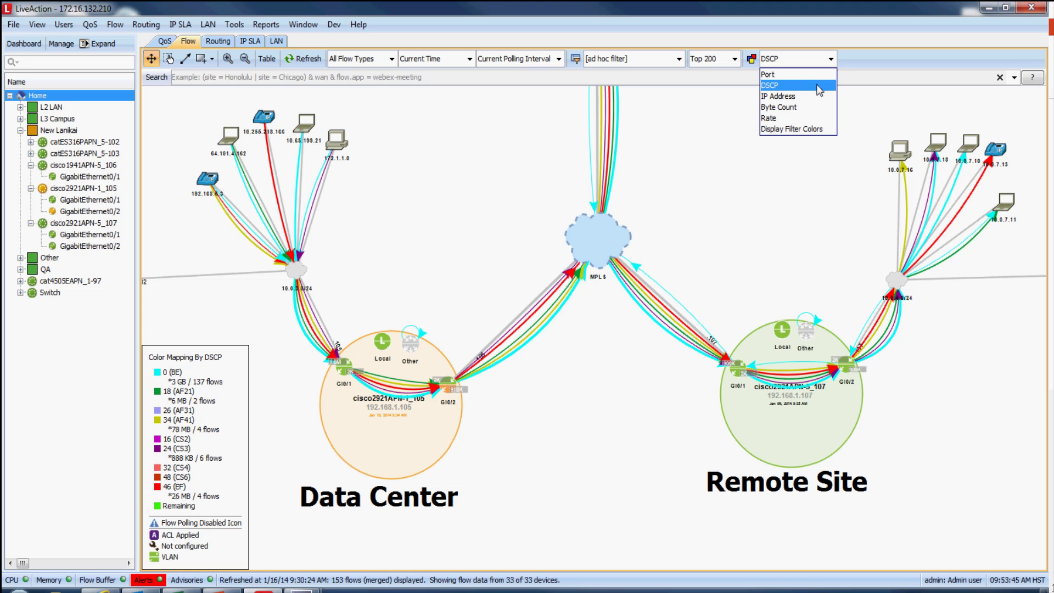
click(857, 131)
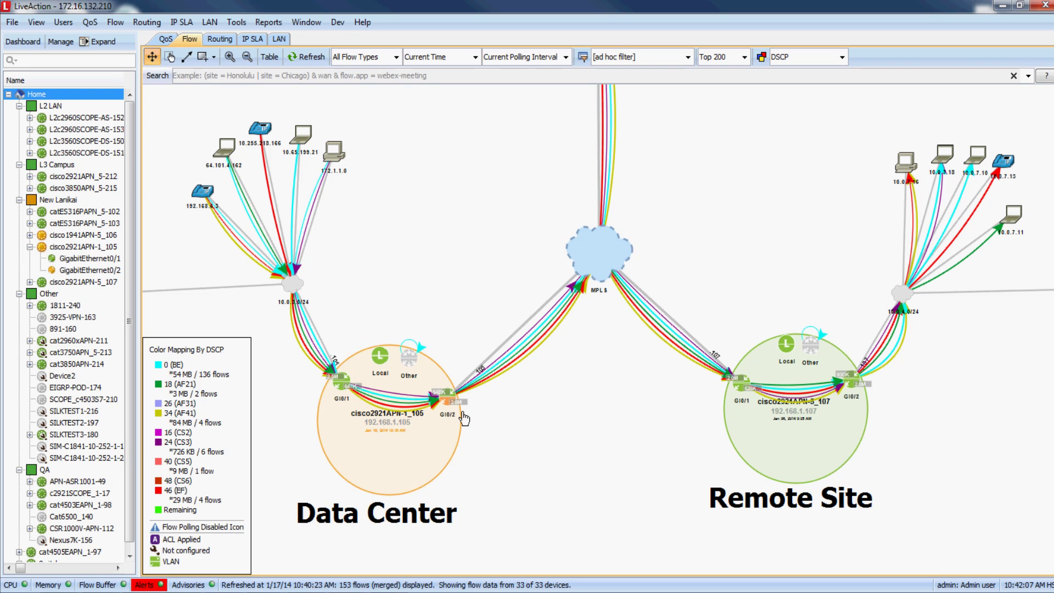
Step: Open Gi0/2's QoS shaping charts and limit the after-QoS chart to the VIDEO class only
double_click(449, 403)
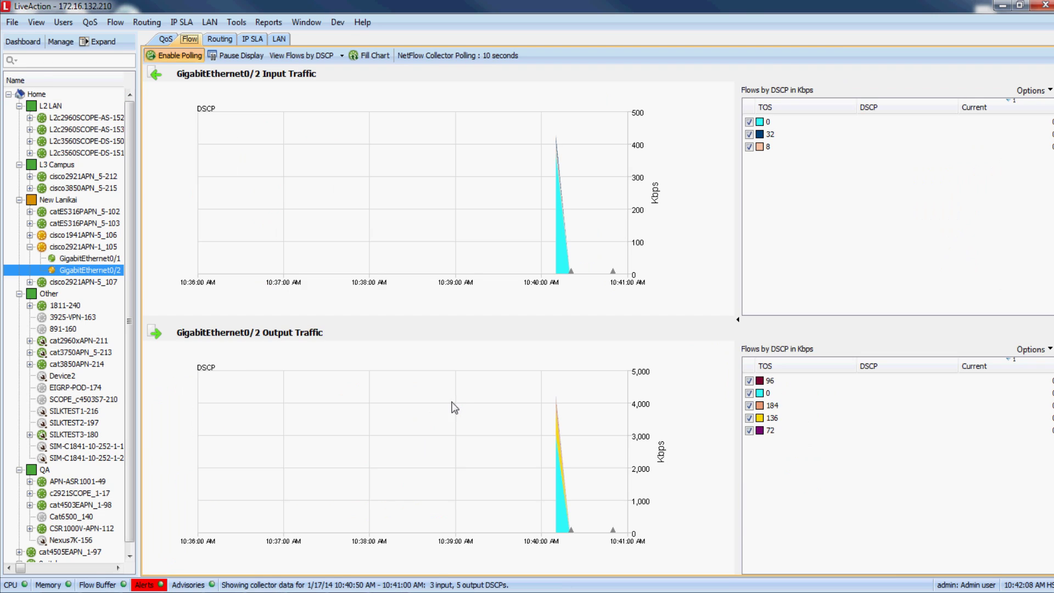
click(165, 39)
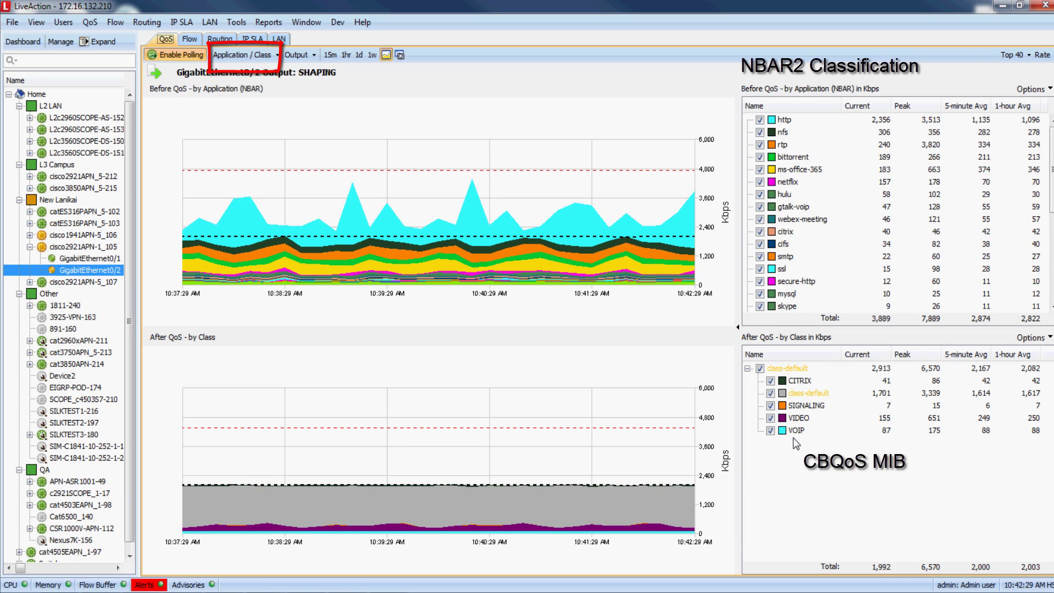
click(760, 372)
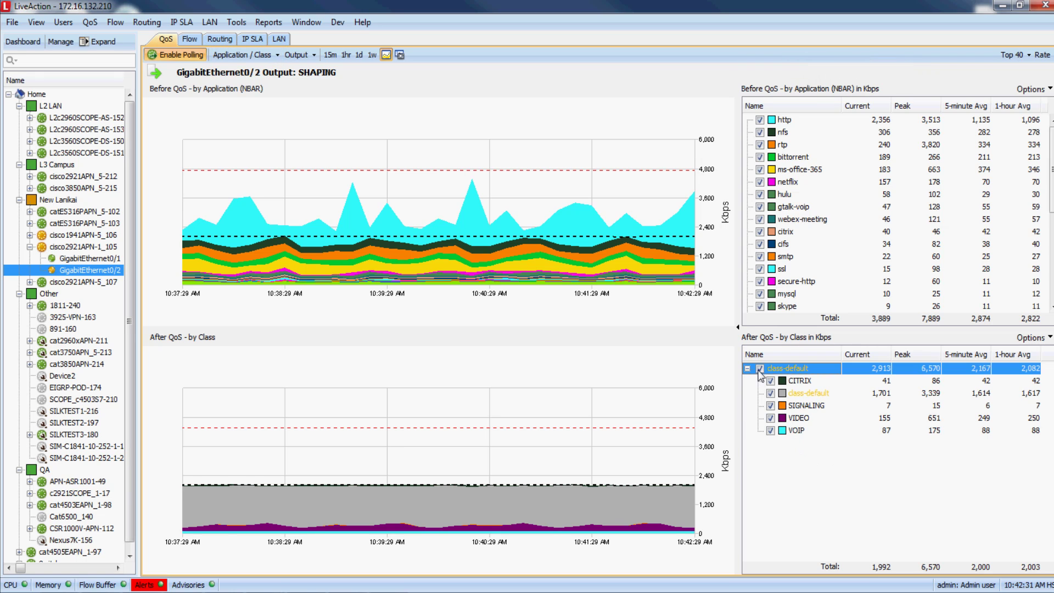
click(760, 368)
click(770, 418)
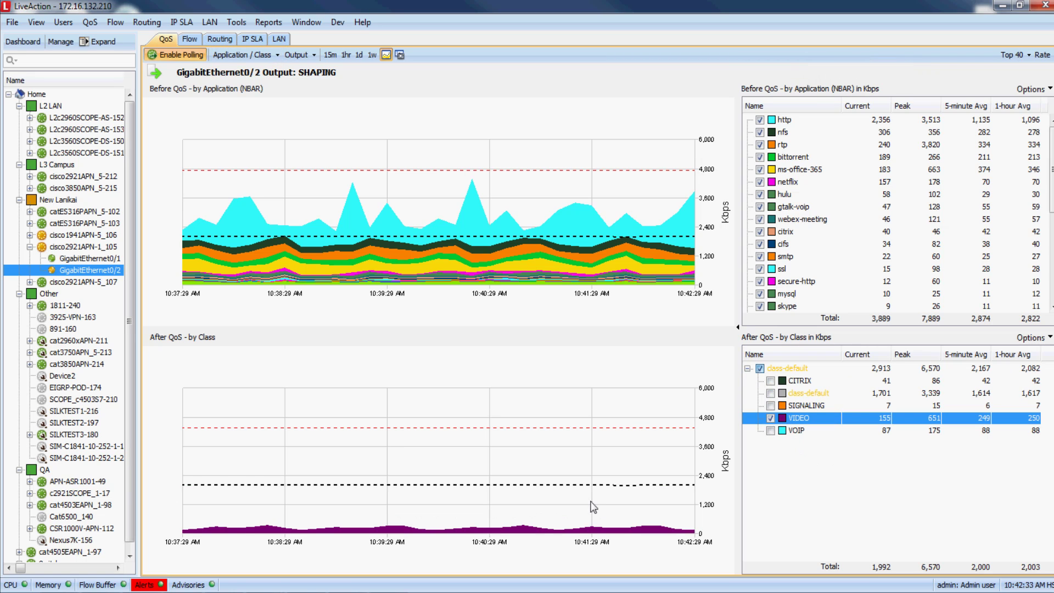
Step: Zoom twice into the VIDEO traffic chart and bring up the chart time-range options
drag(199, 503, 712, 565)
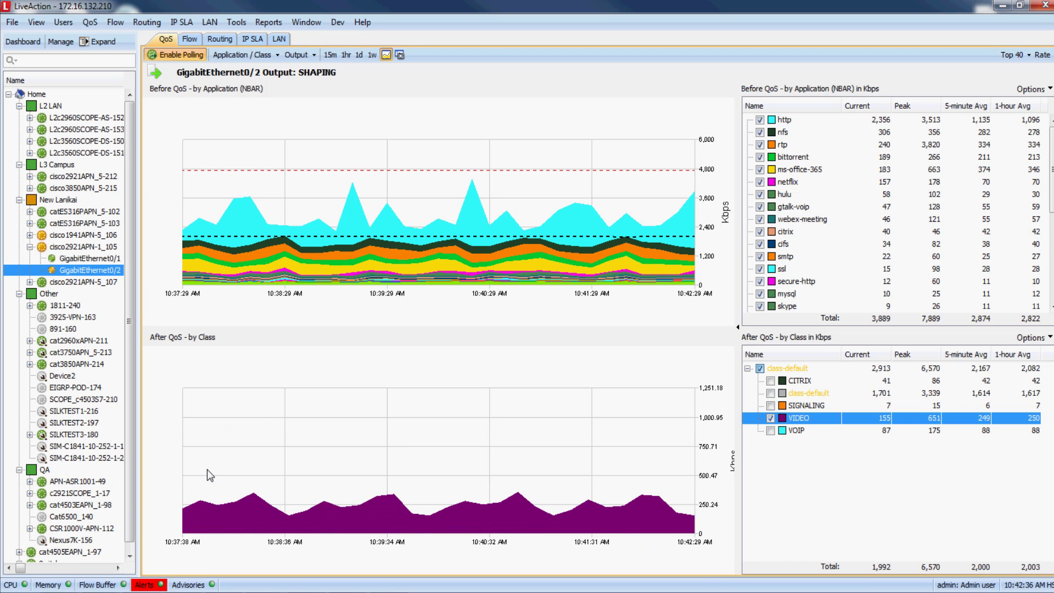
drag(206, 468, 707, 568)
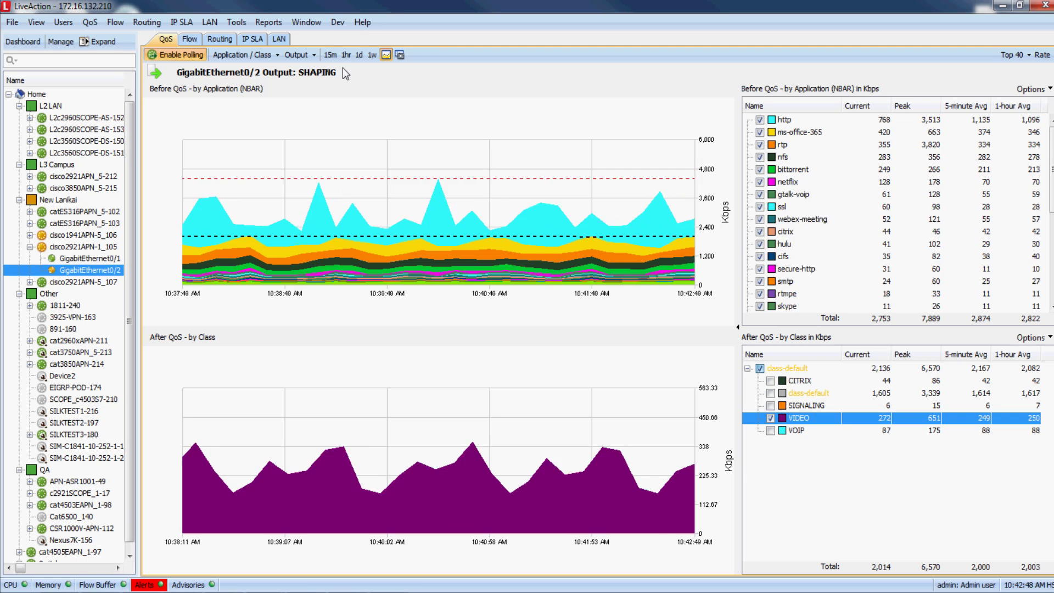
click(368, 56)
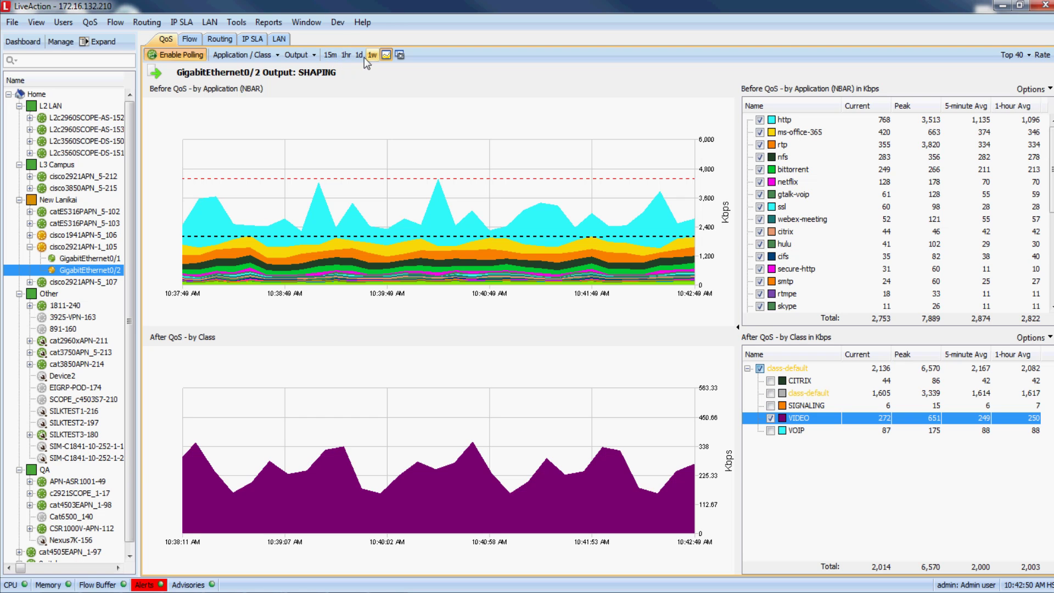
Step: Show the NBAR and Post-Policy report with only VIDEO traffic, zoomed, and open Custom time
click(331, 56)
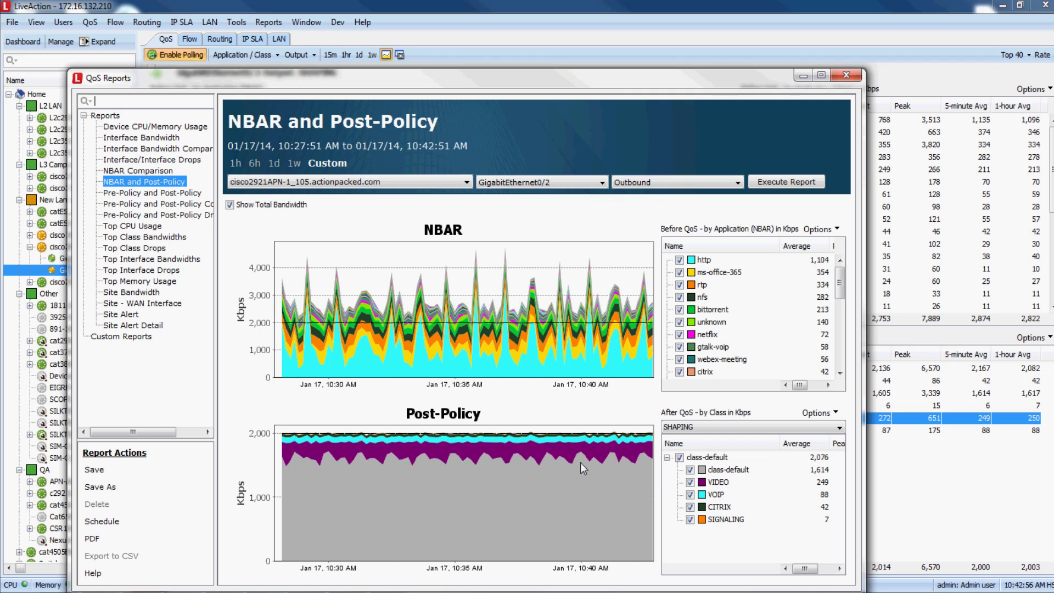
click(680, 458)
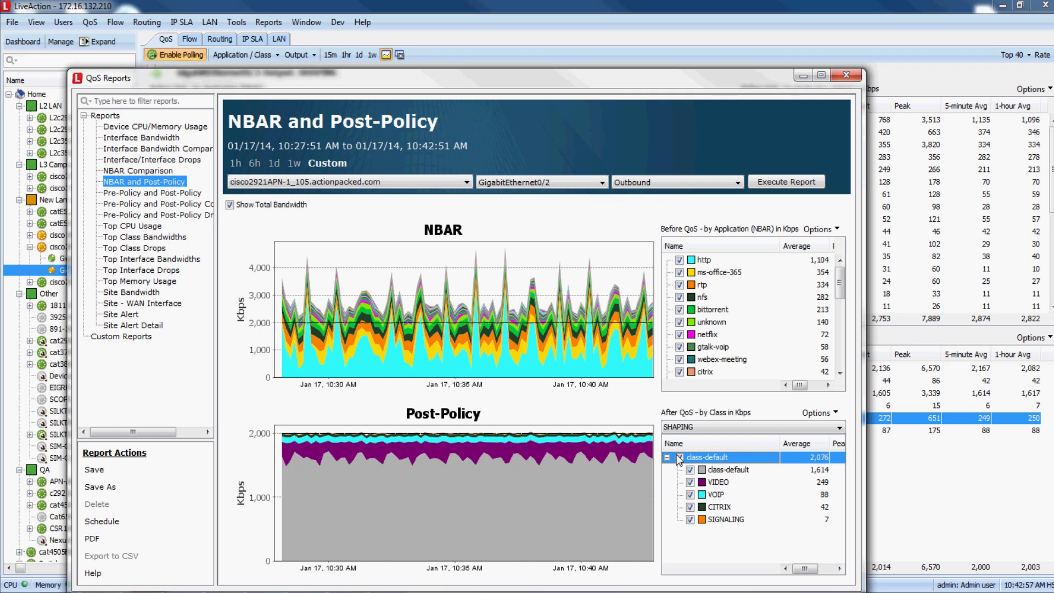
click(690, 482)
drag(318, 522, 624, 563)
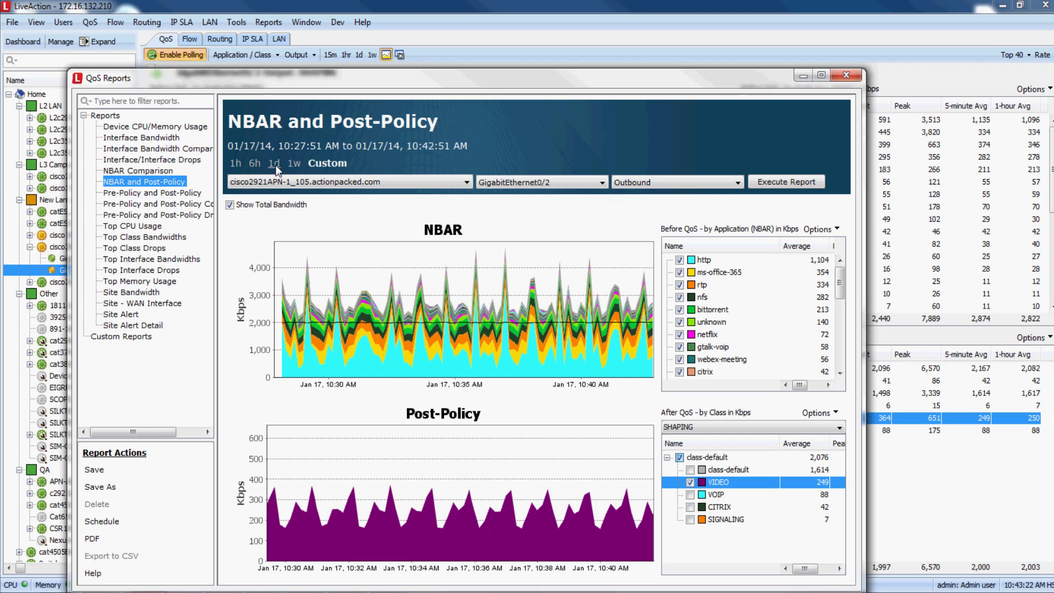
click(327, 163)
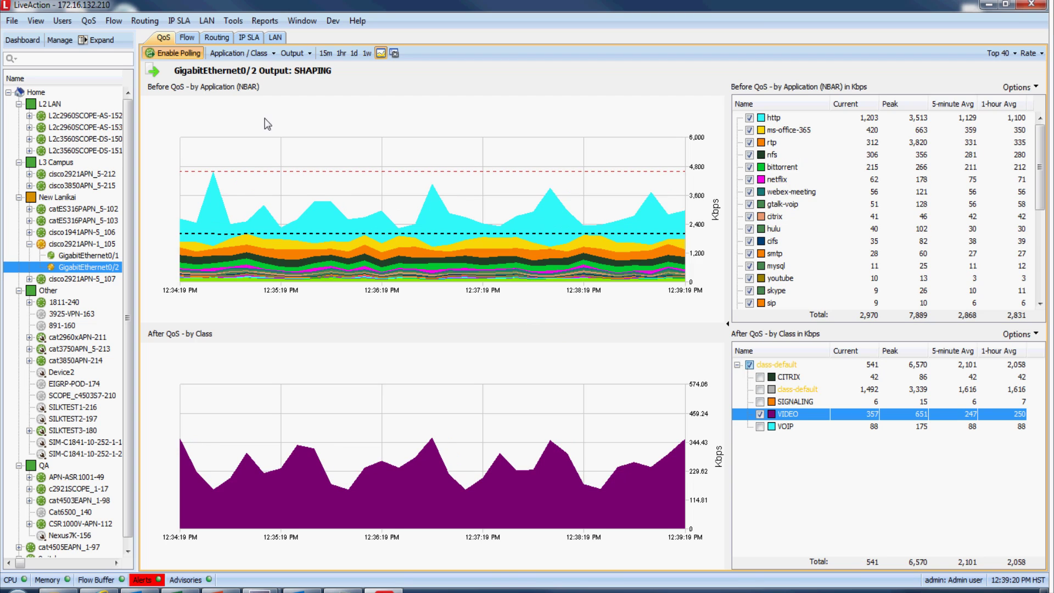
Step: Fill Gi0/2's flow traffic charts with recent data and bring up the report types list
click(188, 38)
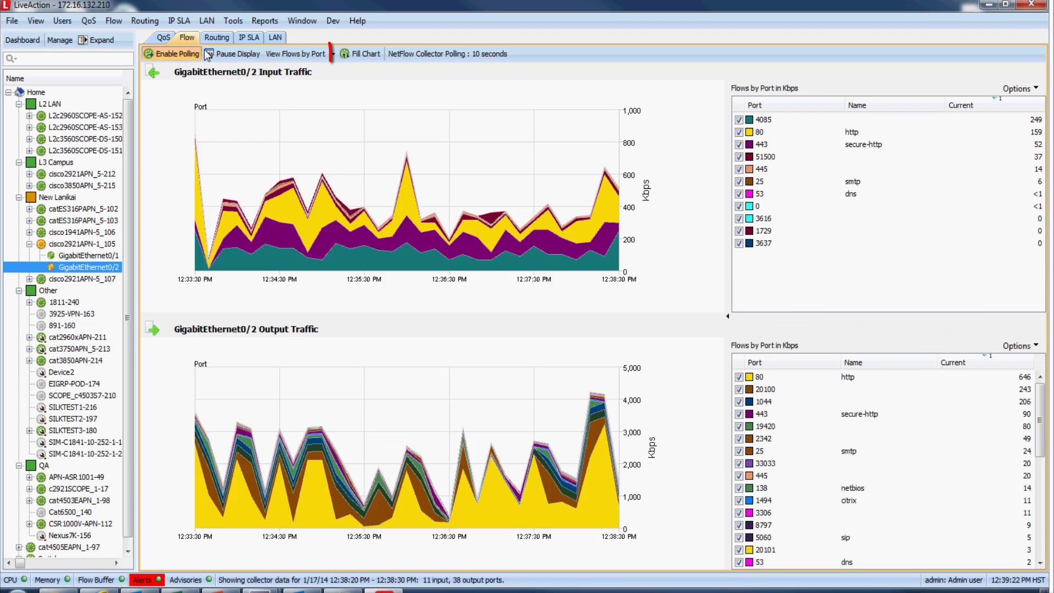
click(361, 55)
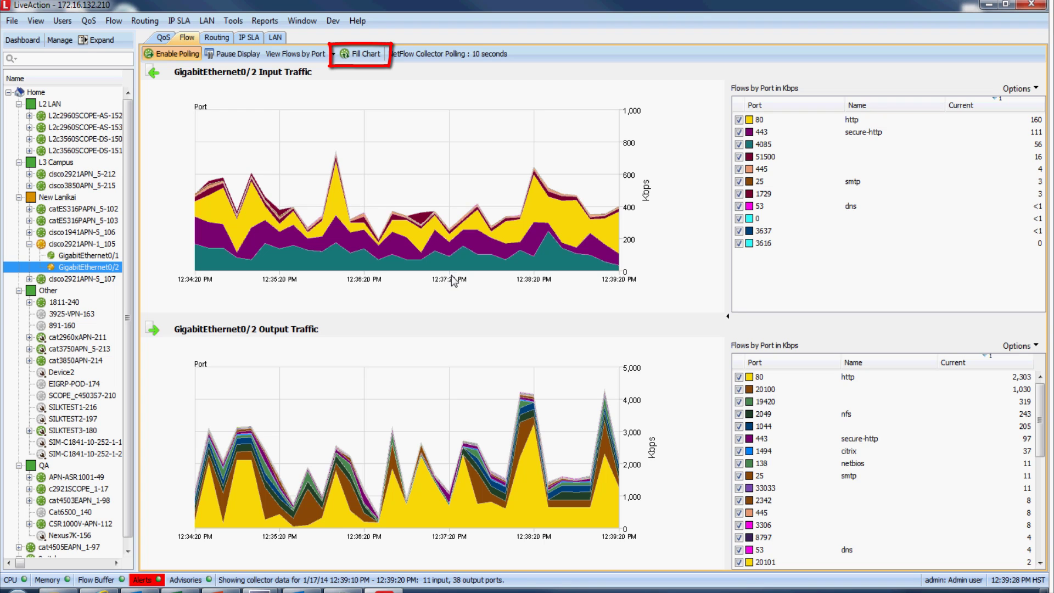
click(272, 22)
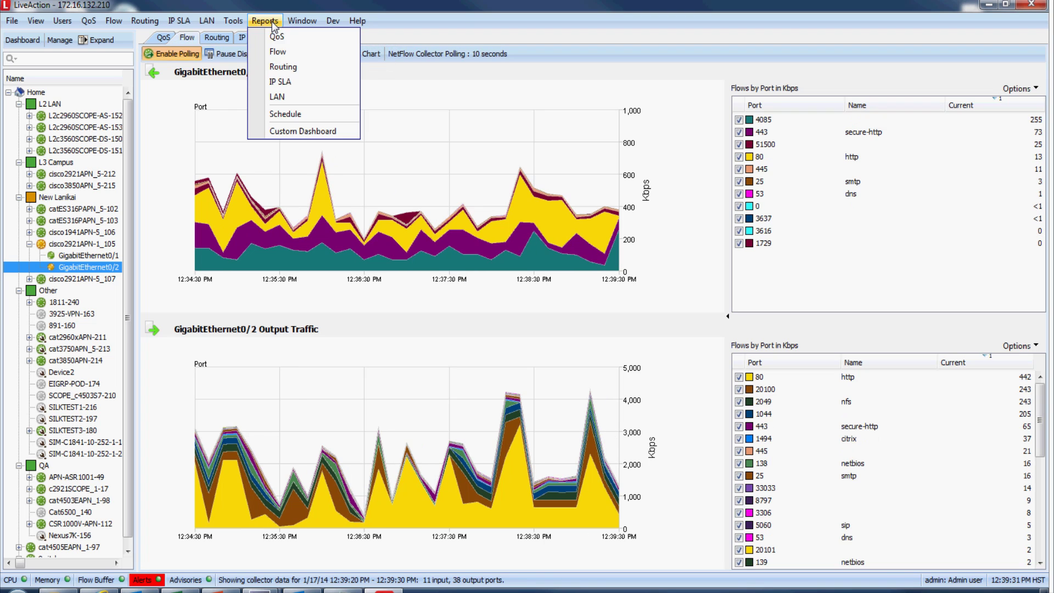
Step: Run the Application flow report with Time Series graph aggregation
click(292, 53)
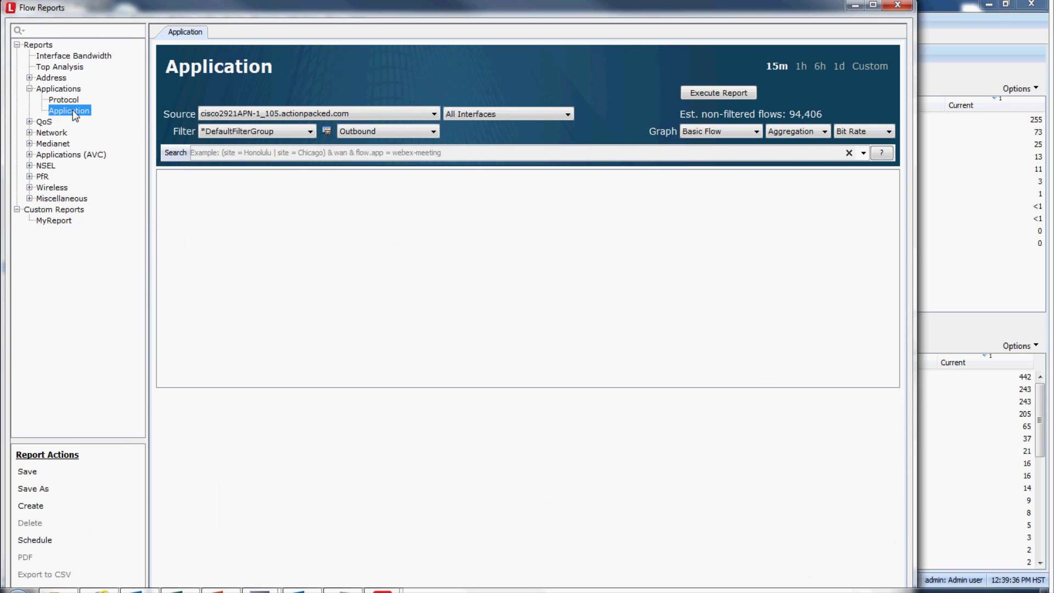
click(812, 131)
click(791, 144)
click(709, 94)
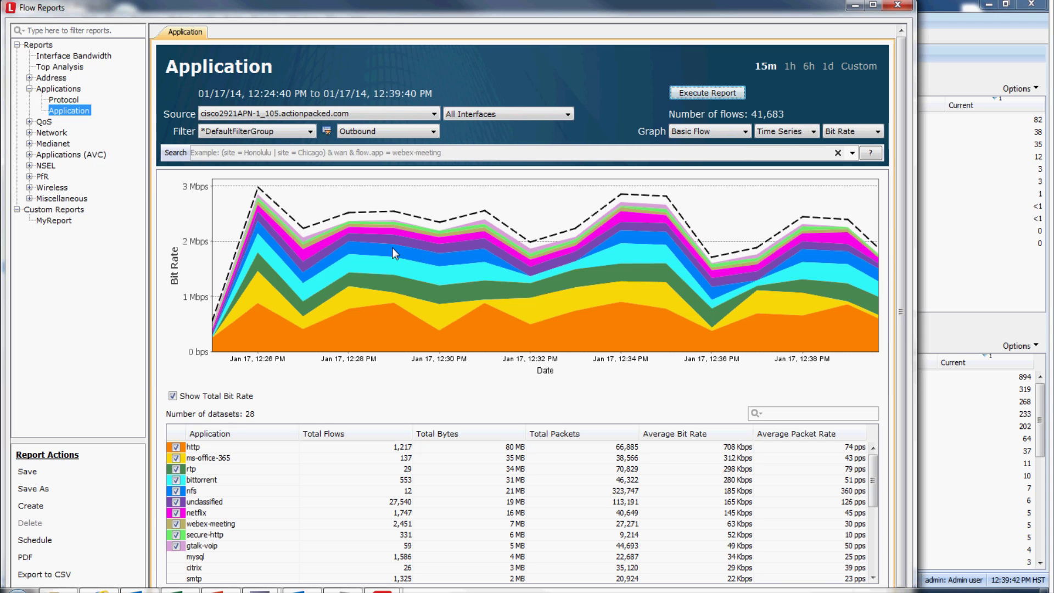
mouse_move(318, 322)
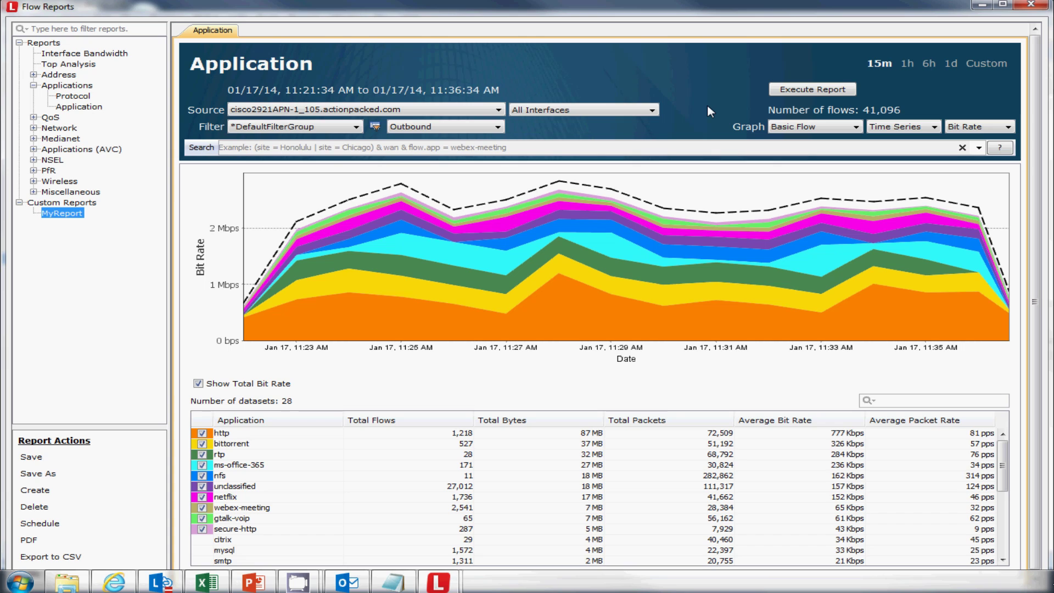
Step: Drill into http traffic by source address, then go back to the Application report
right_click(246, 438)
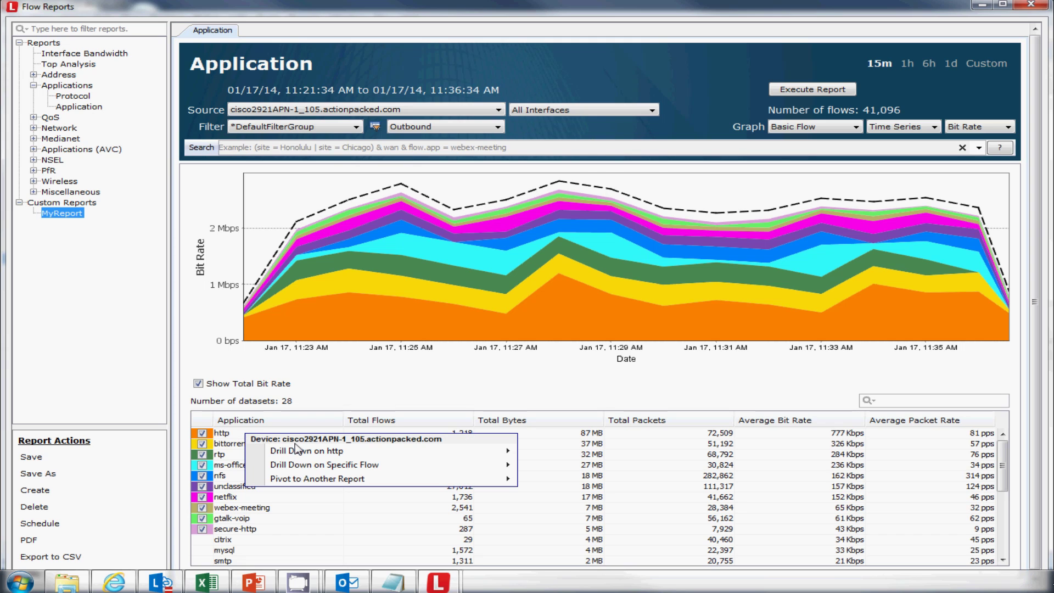
mouse_move(335, 454)
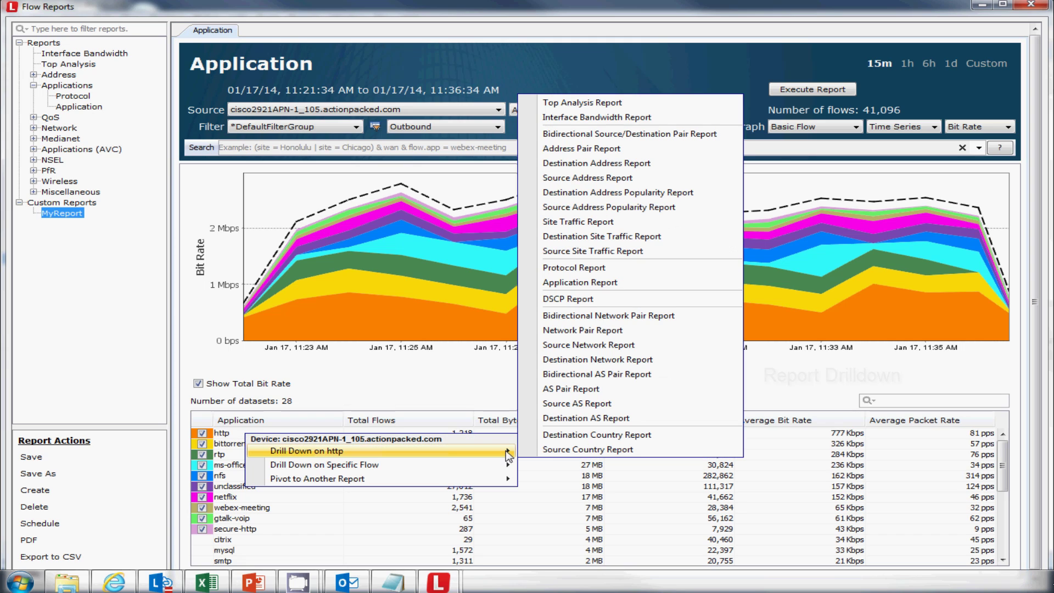
click(626, 179)
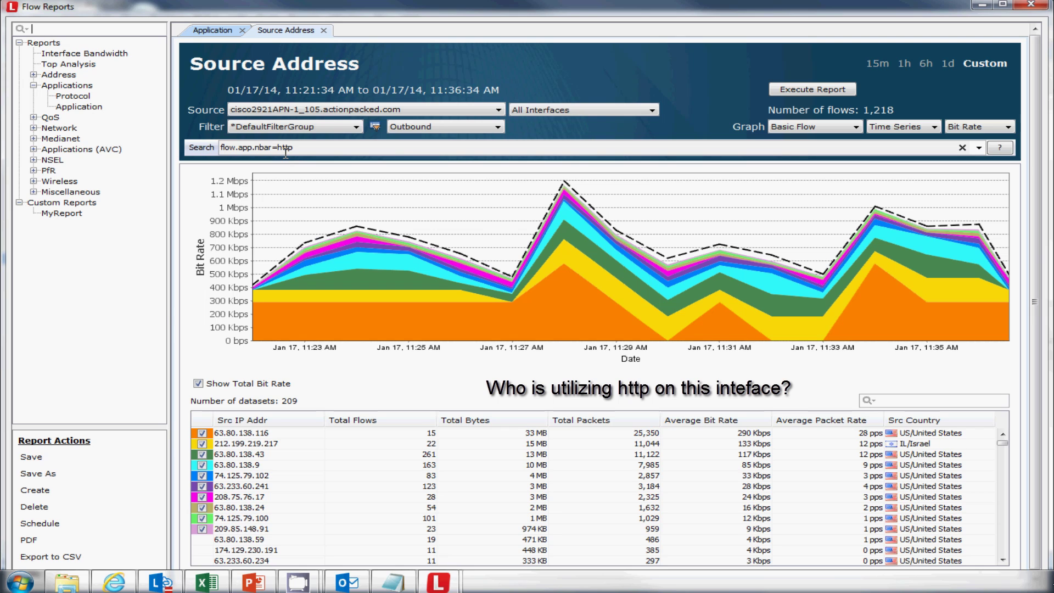
click(219, 31)
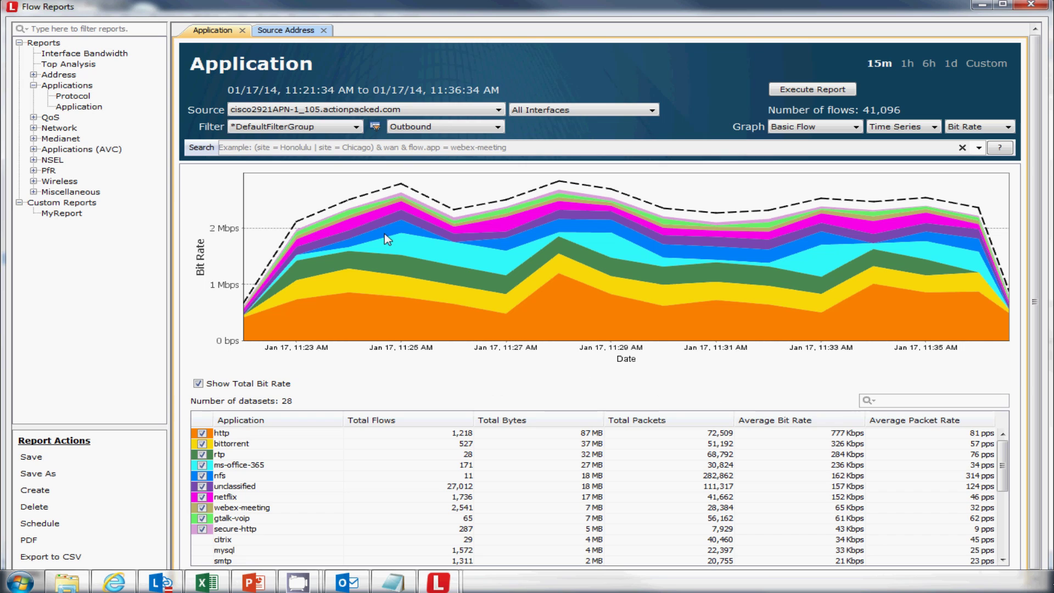
mouse_move(385, 234)
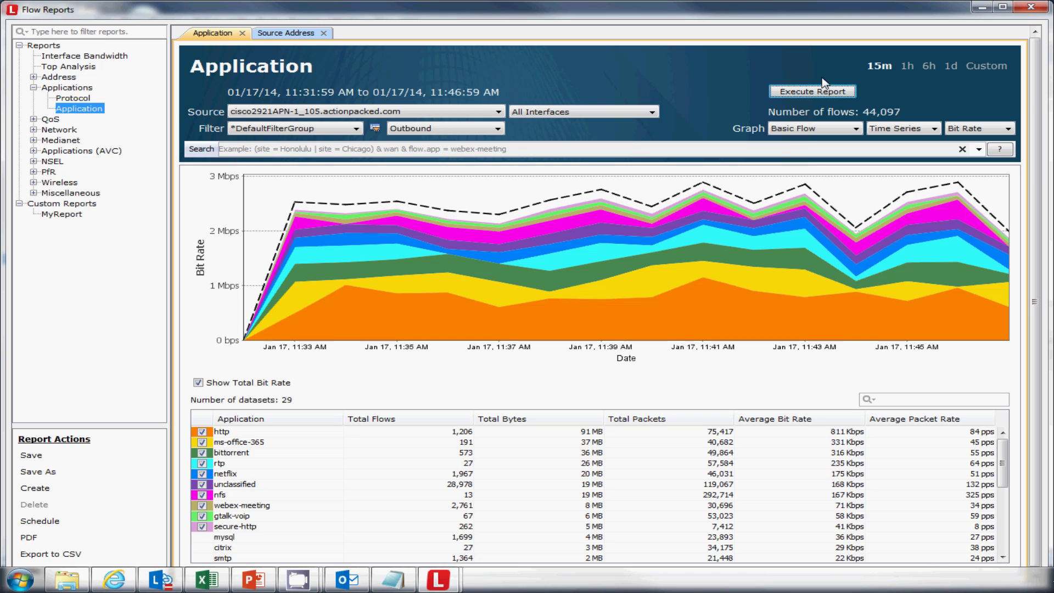
Step: Select and execute the custom MyReport report, then open its Schedule settings
click(62, 214)
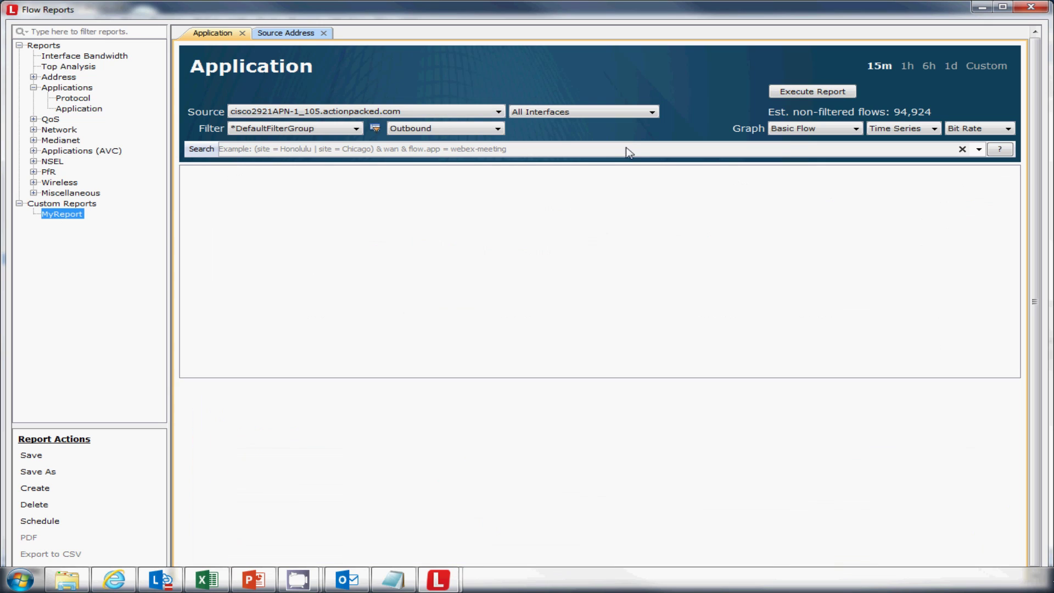
click(840, 93)
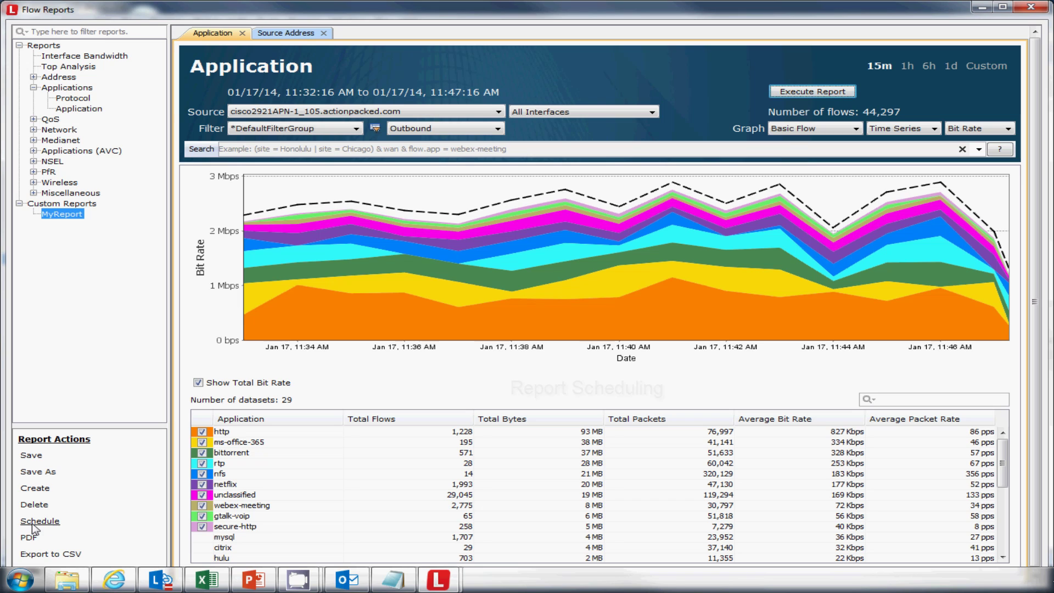
click(48, 522)
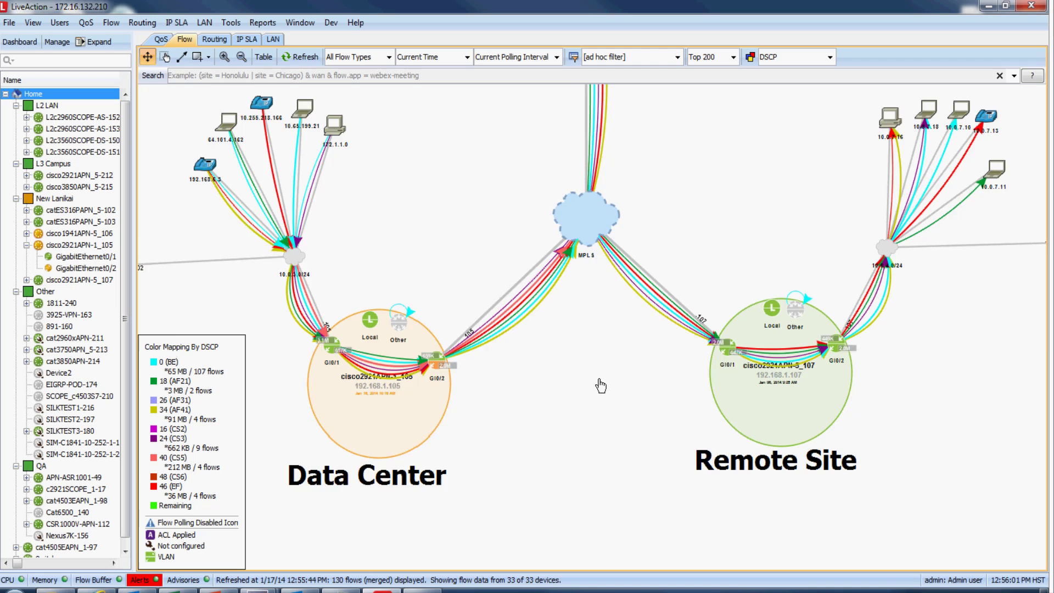
Step: Zoom out and pan so all sites fit, then show IP SLA test status on the map
scroll(601, 386, down, 2)
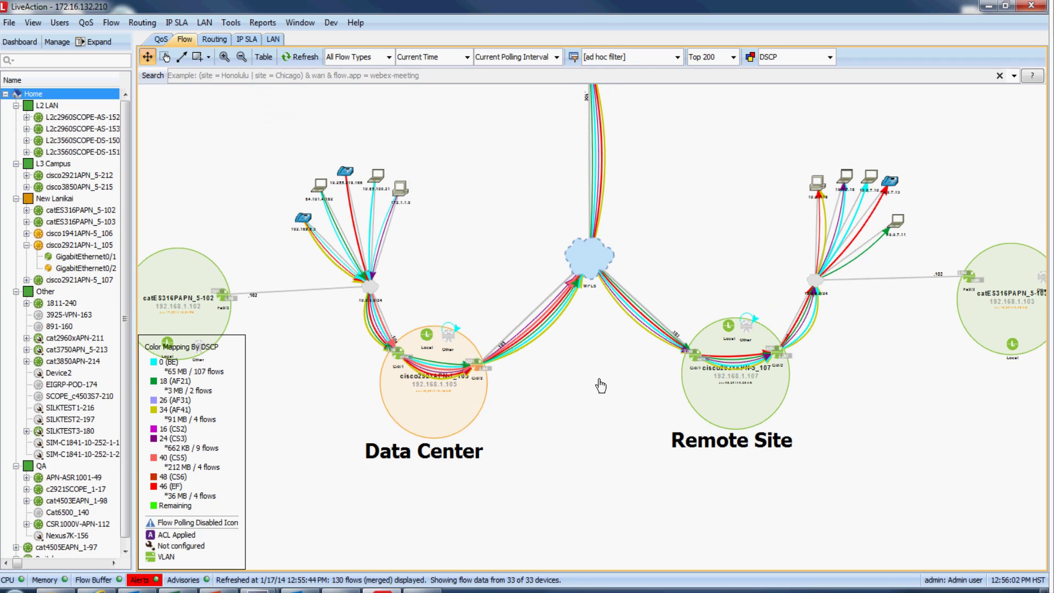
scroll(601, 428, down, 1)
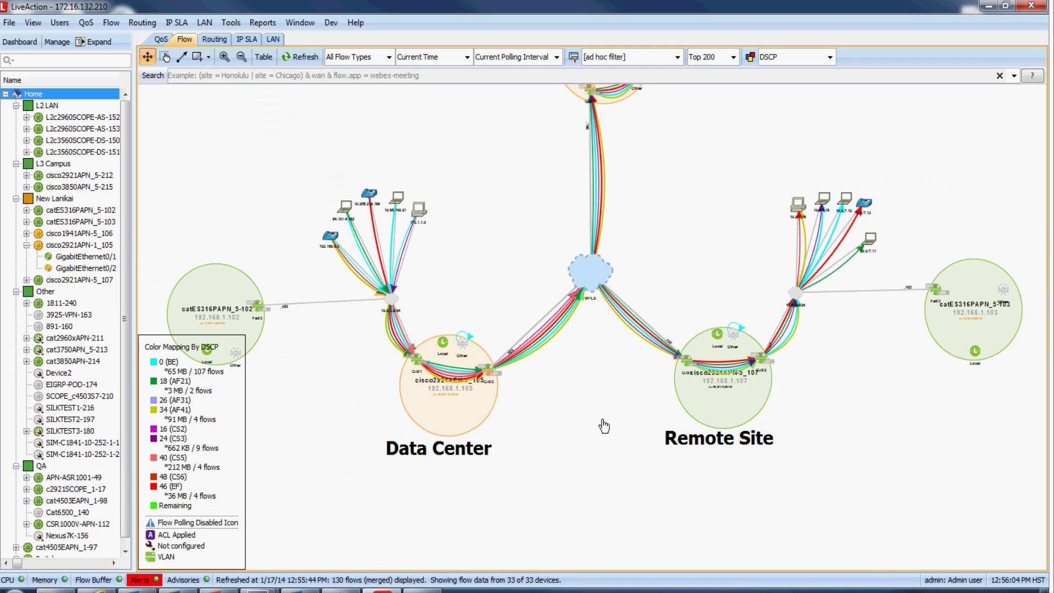
drag(600, 438, 598, 391)
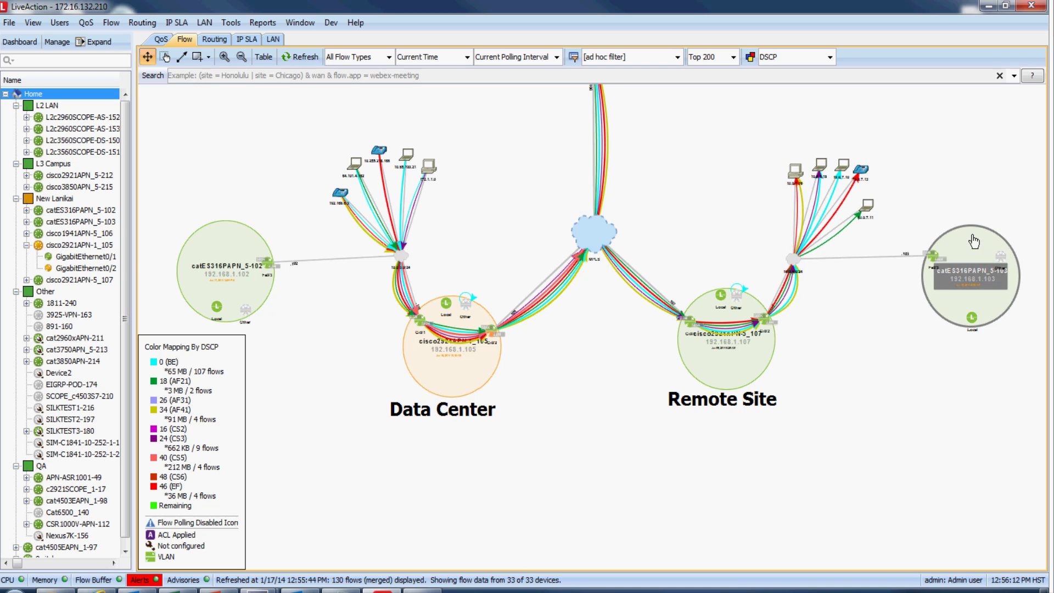
click(248, 39)
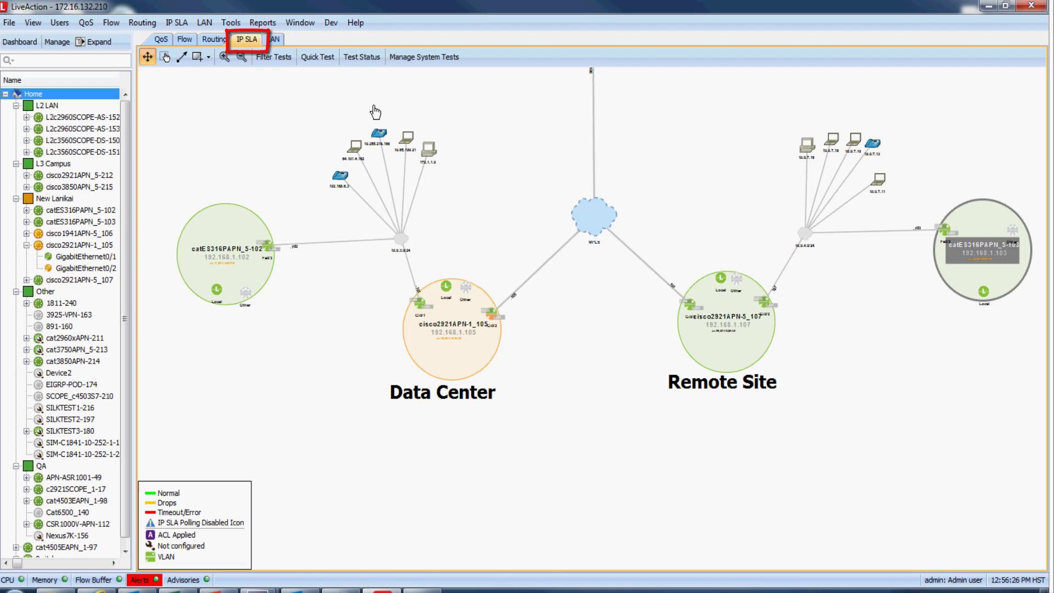
Step: From Manage System Tests, select VideoTest and start editing it
click(438, 64)
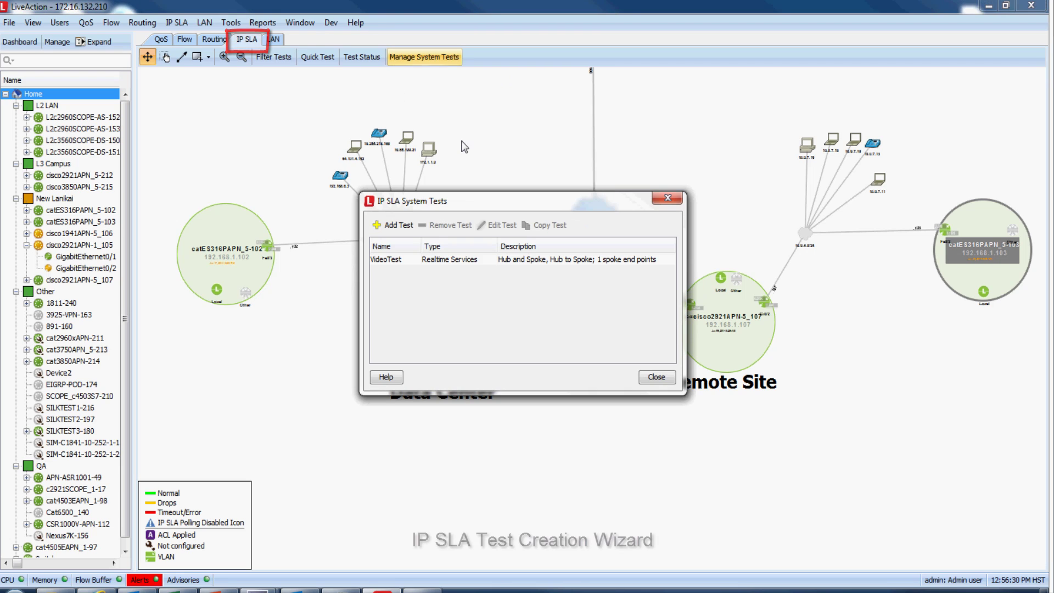
click(446, 263)
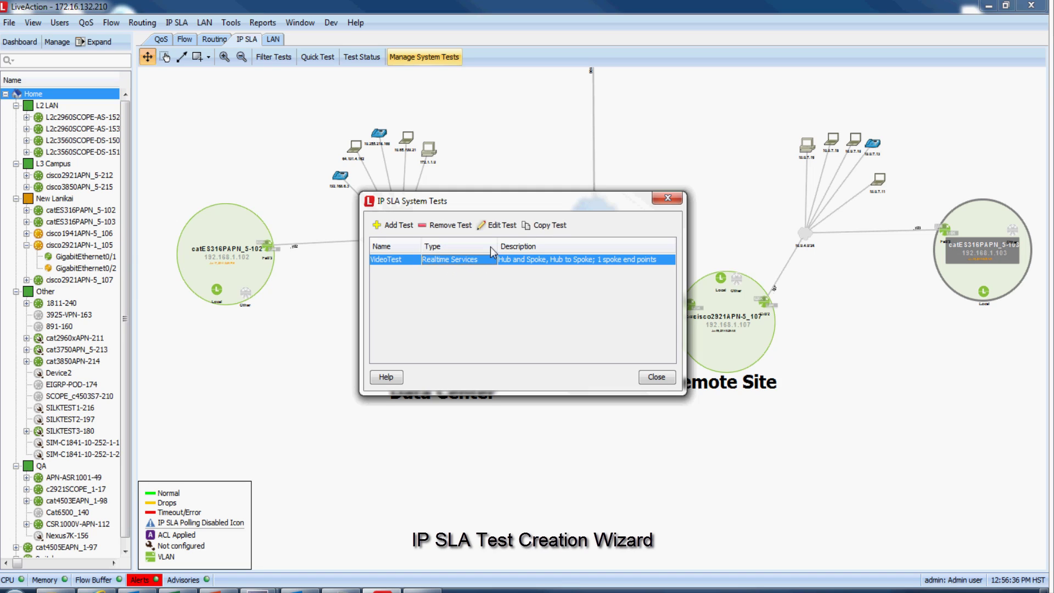
click(500, 225)
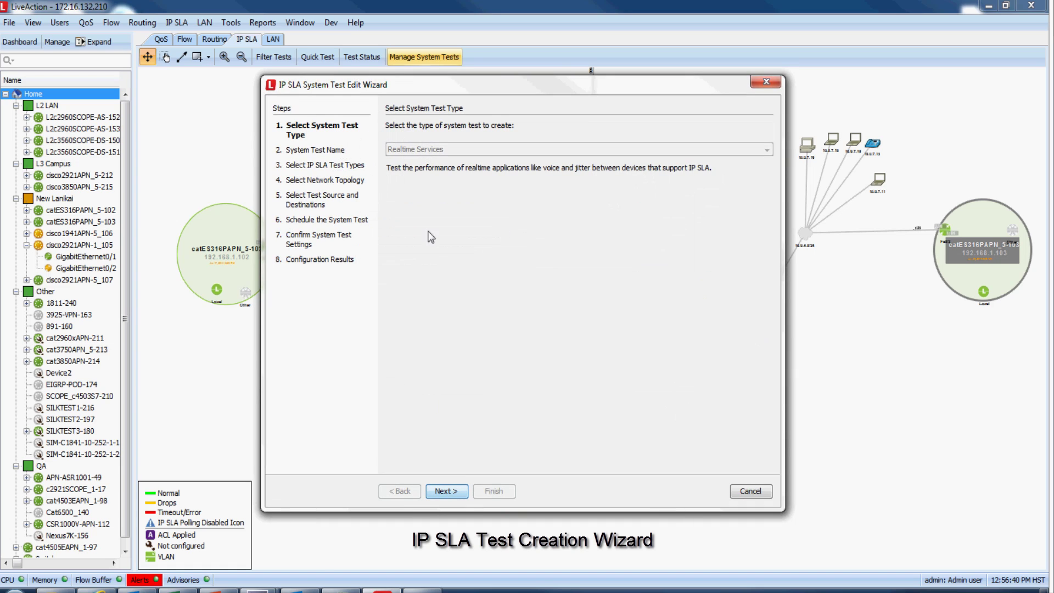
Step: Keep VideoTest's Realtime Services video type, hub-and-spoke topology and devices, and set life to forever
click(443, 491)
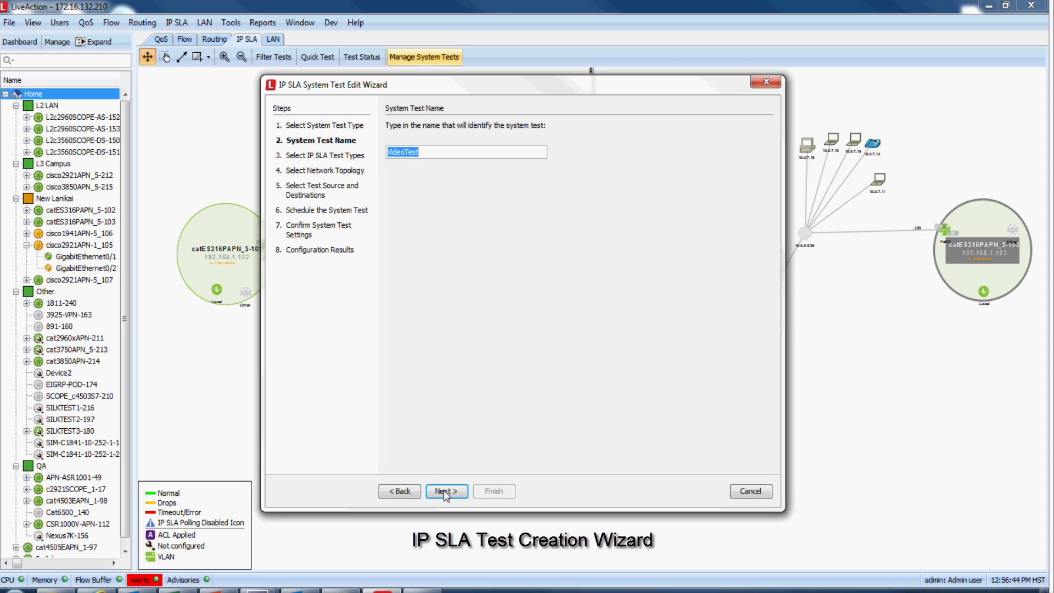
click(446, 491)
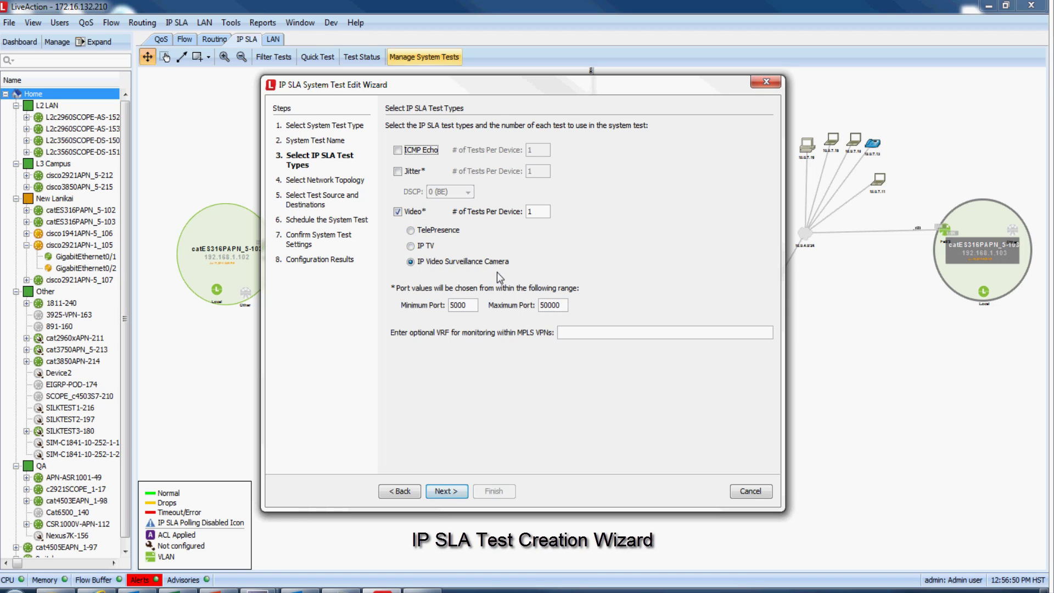
click(446, 491)
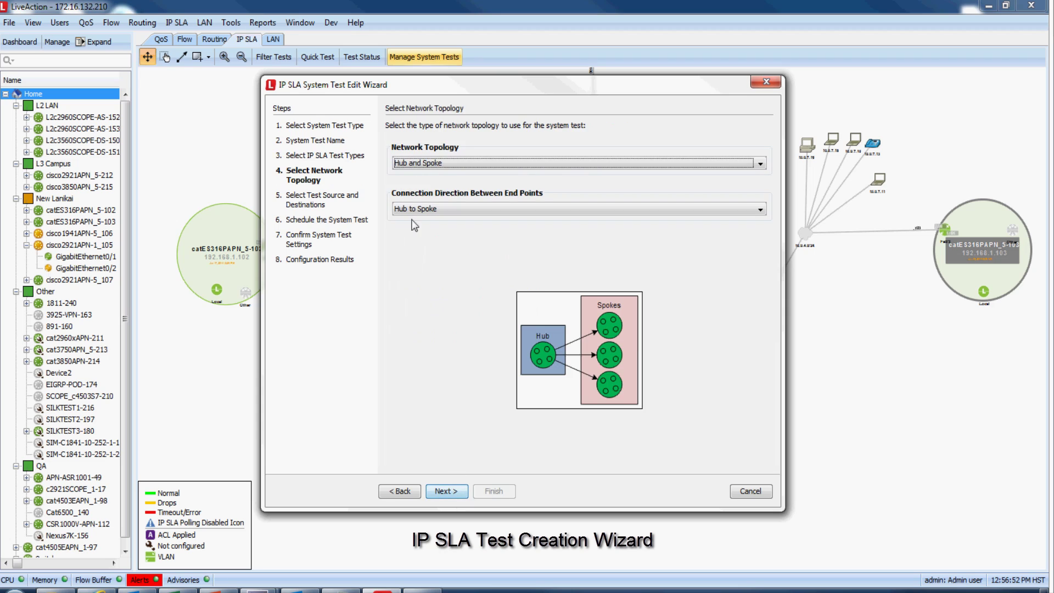
click(446, 491)
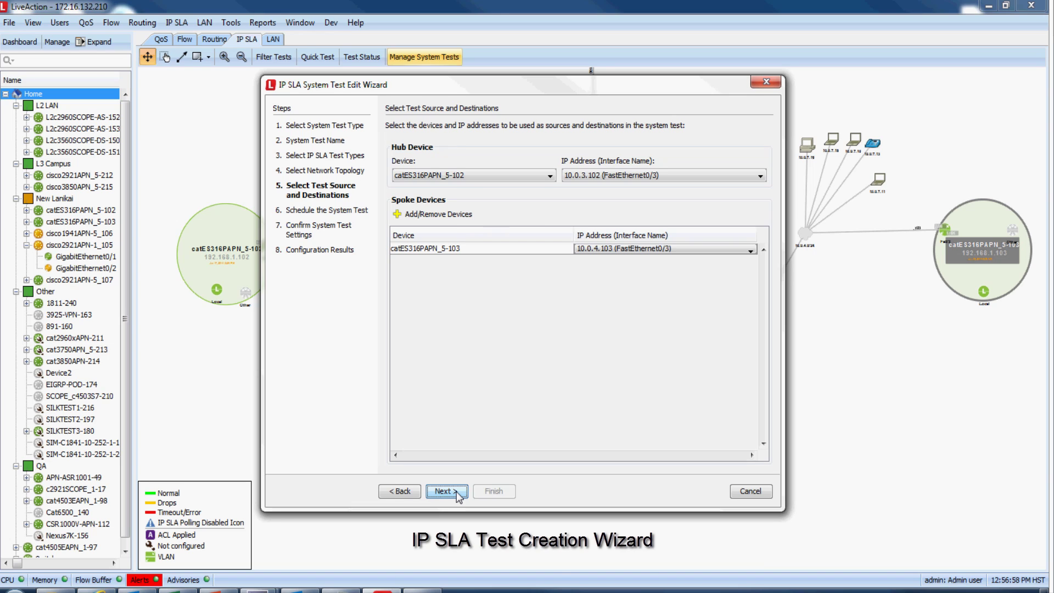
click(446, 490)
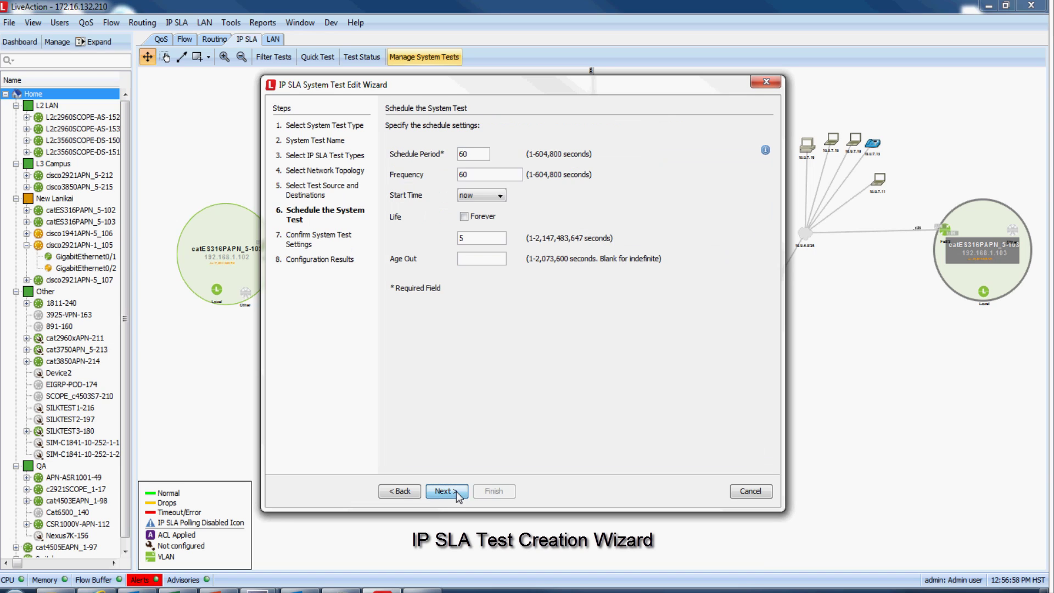
click(465, 217)
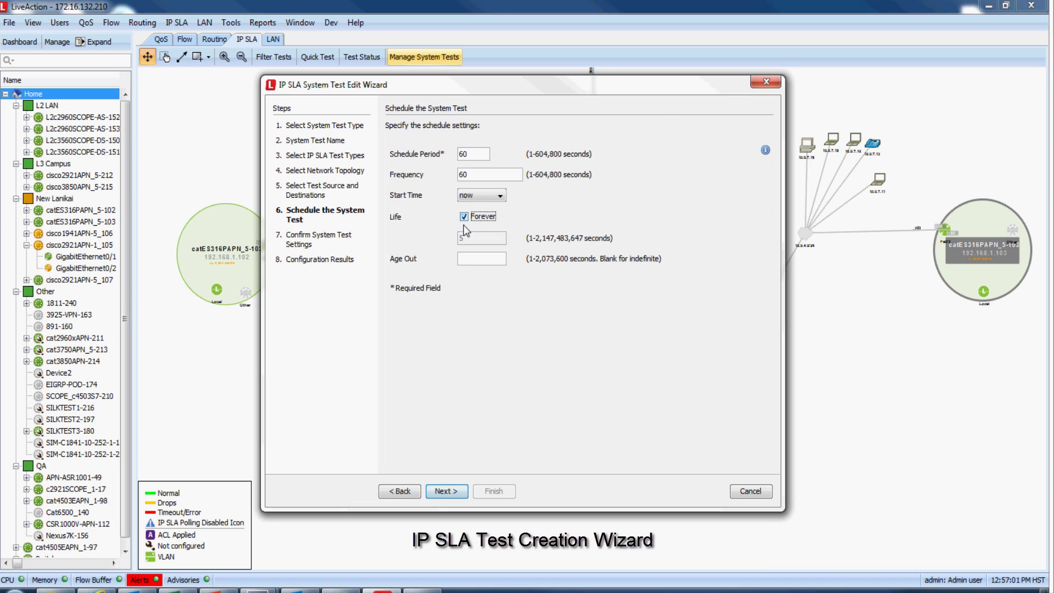
click(455, 490)
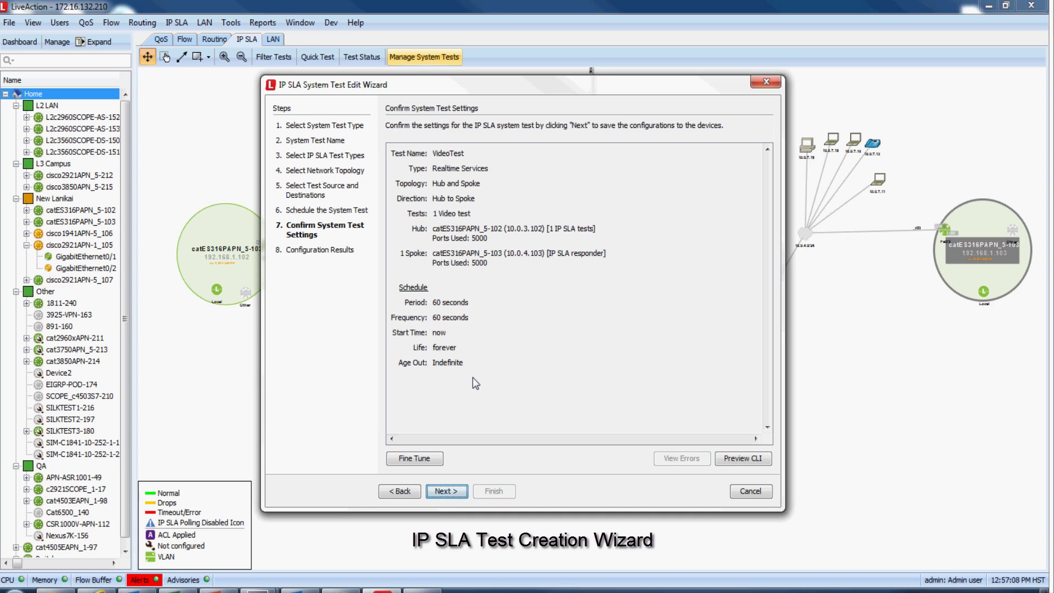
Step: Preview the CLI, then save VideoTest to both switches and finish the wizard
click(735, 461)
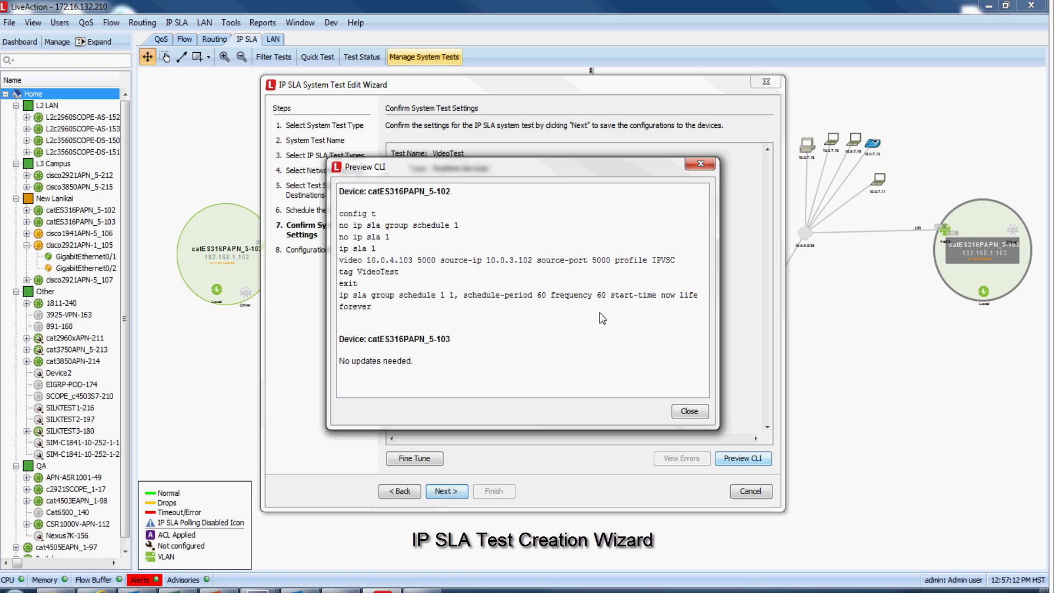
click(690, 412)
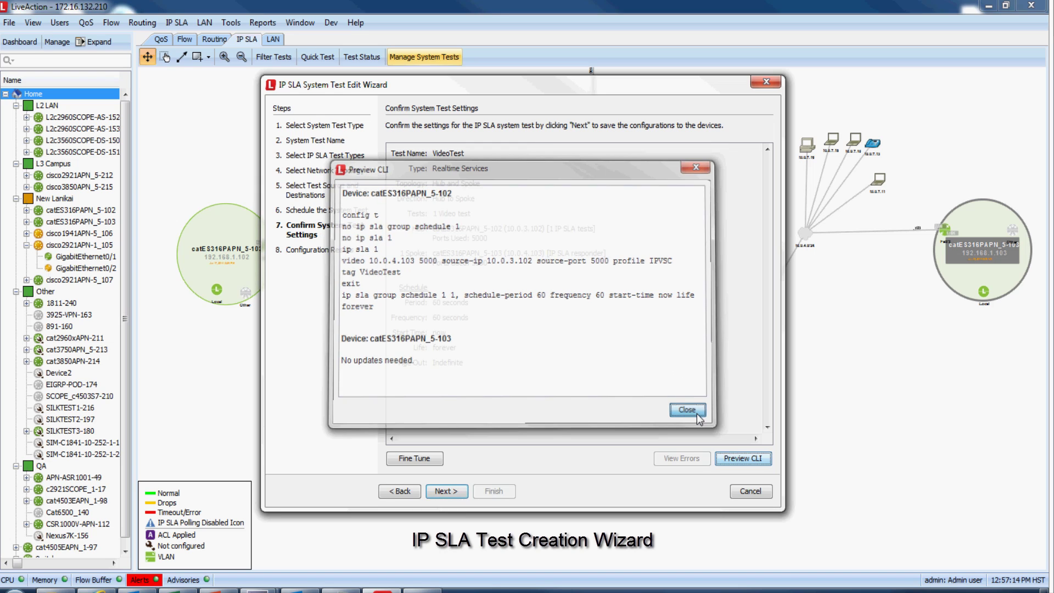
click(462, 496)
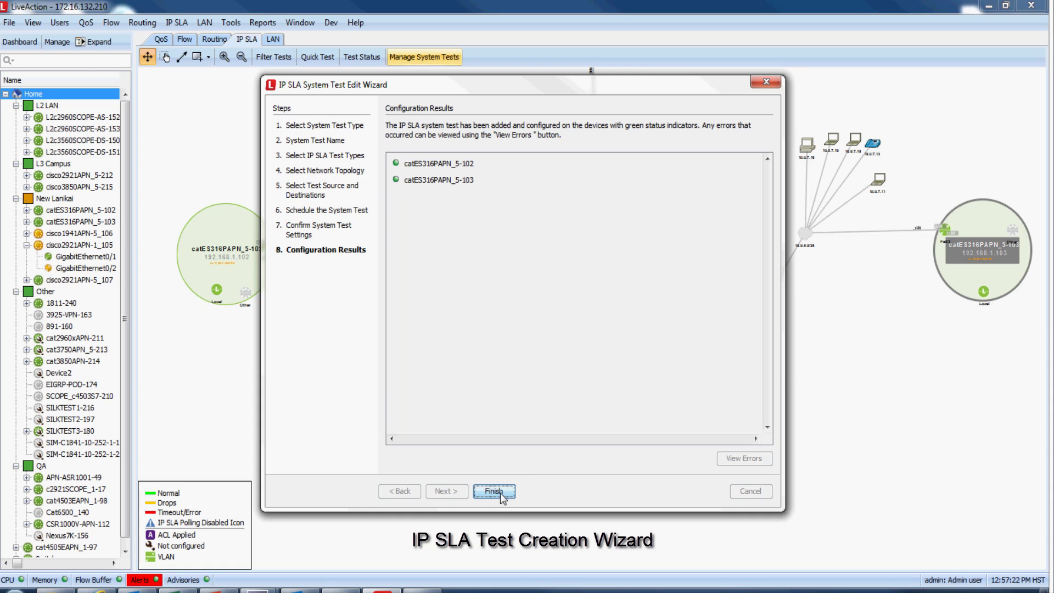
click(494, 492)
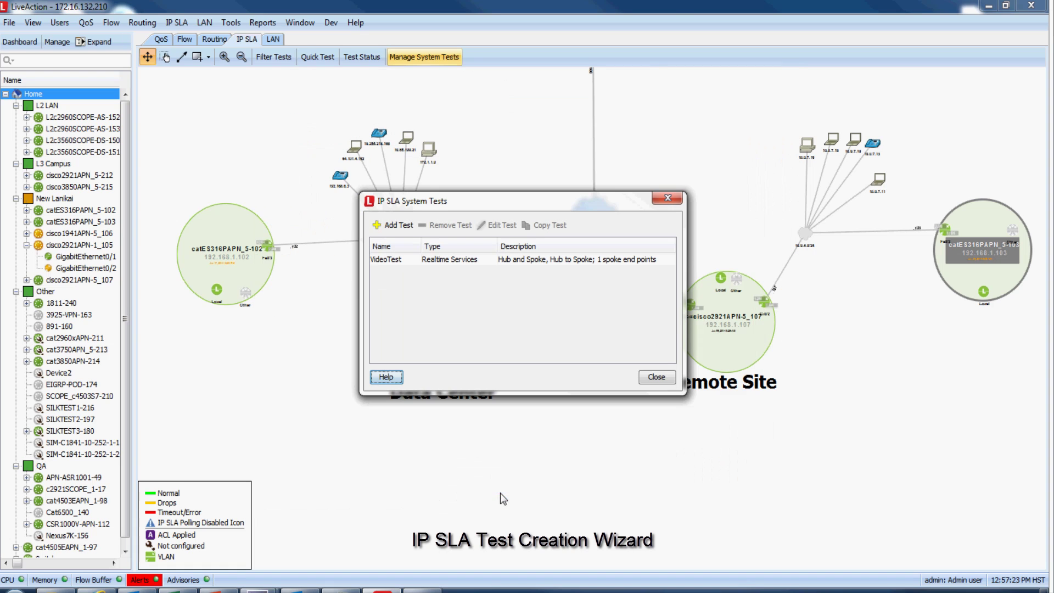
Step: Close the IP SLA System Tests list to reveal the VideoTest path on the map
click(657, 375)
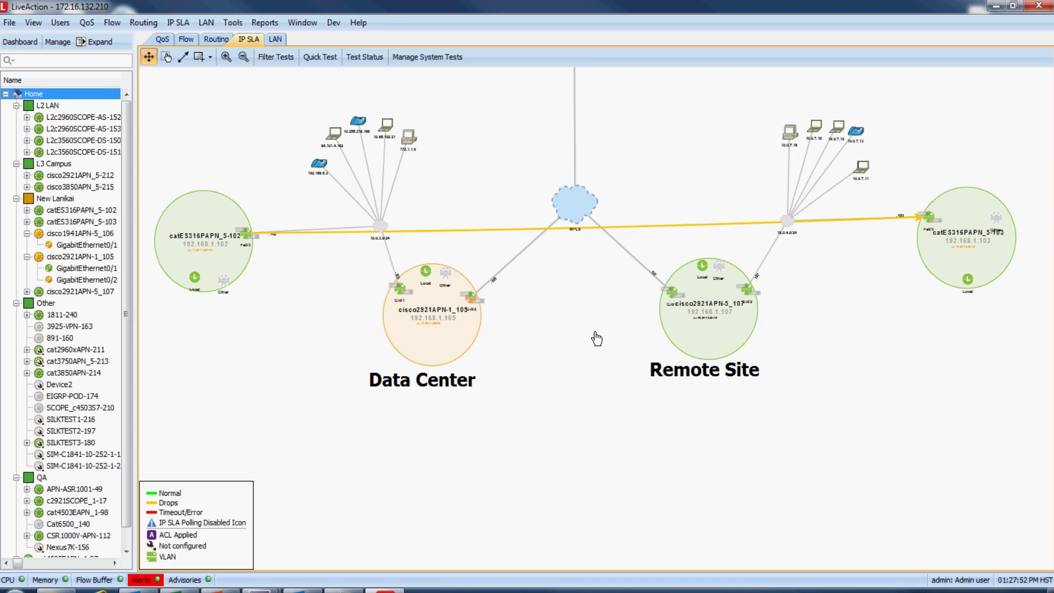
Step: Open the Data Center router's GigabitEthernet0/2 and view its QoS shaping charts
double_click(474, 302)
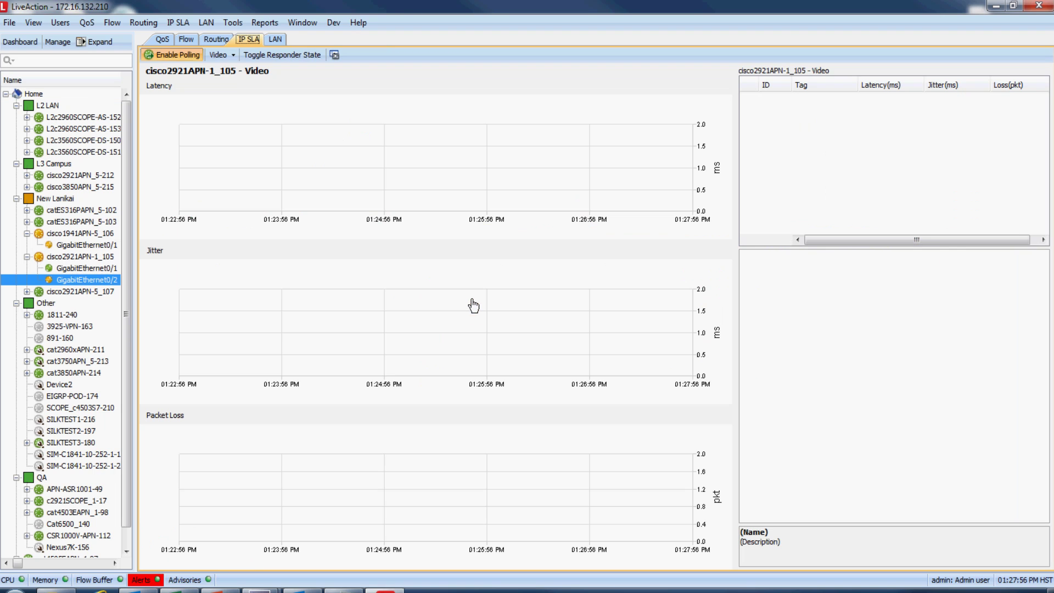
click(163, 38)
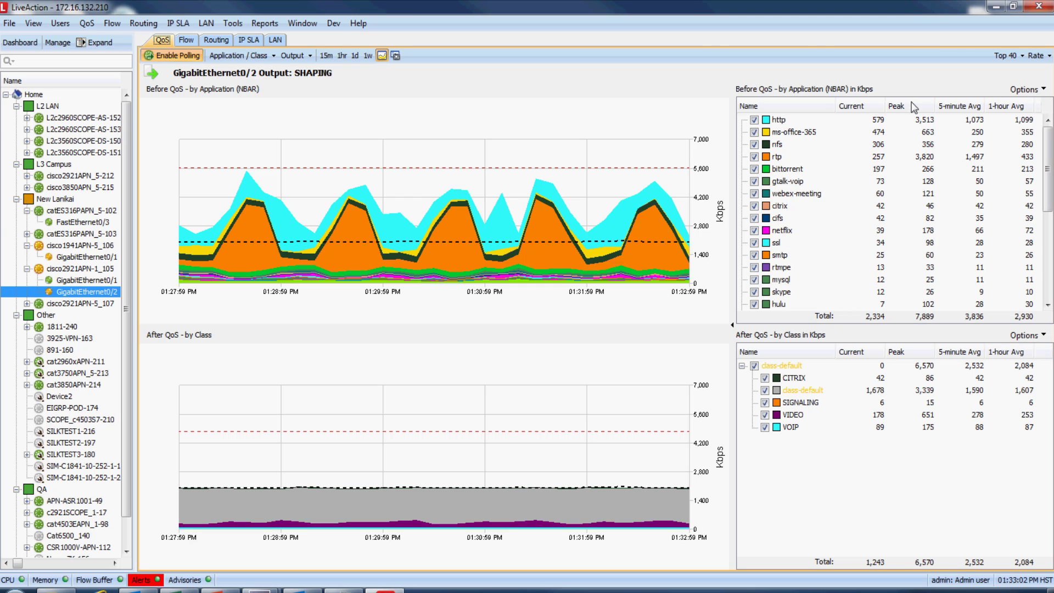
Step: Narrow the Before QoS application chart to rtp only and inspect its periodic peaks
click(1022, 91)
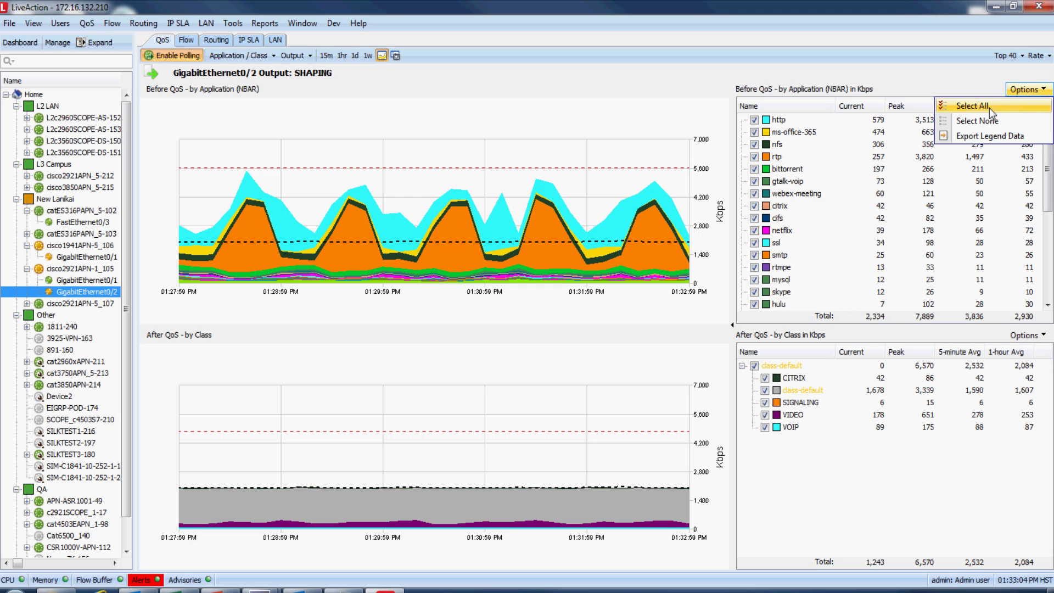
click(982, 122)
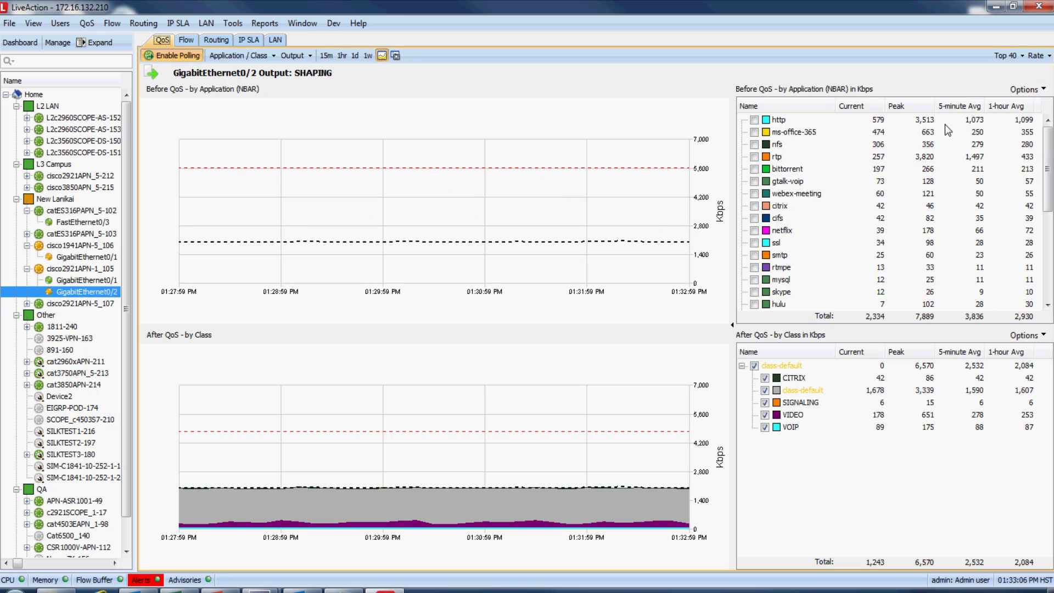
click(754, 158)
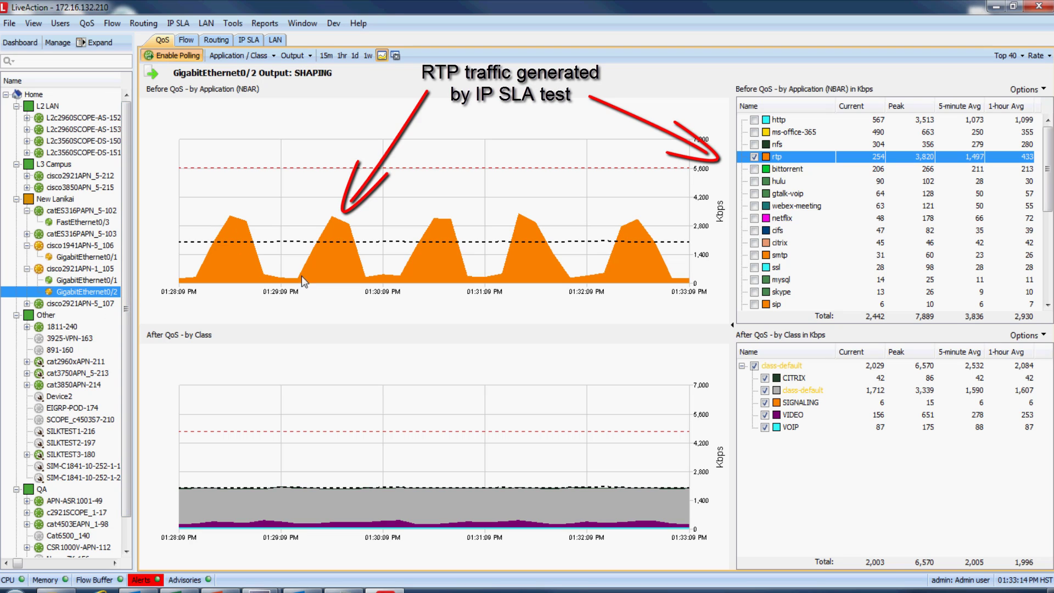
mouse_move(337, 224)
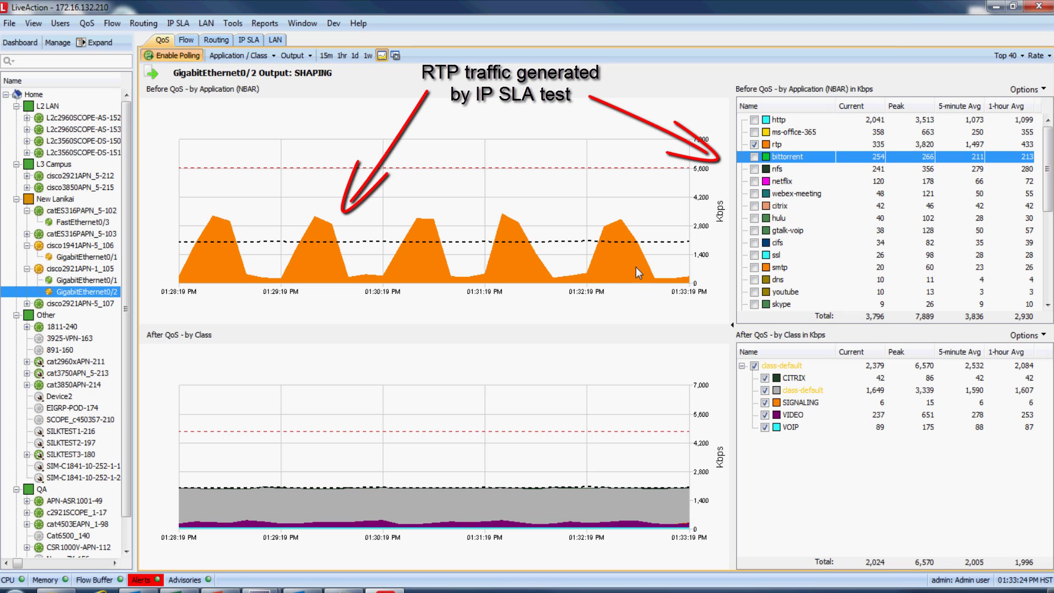
mouse_move(644, 278)
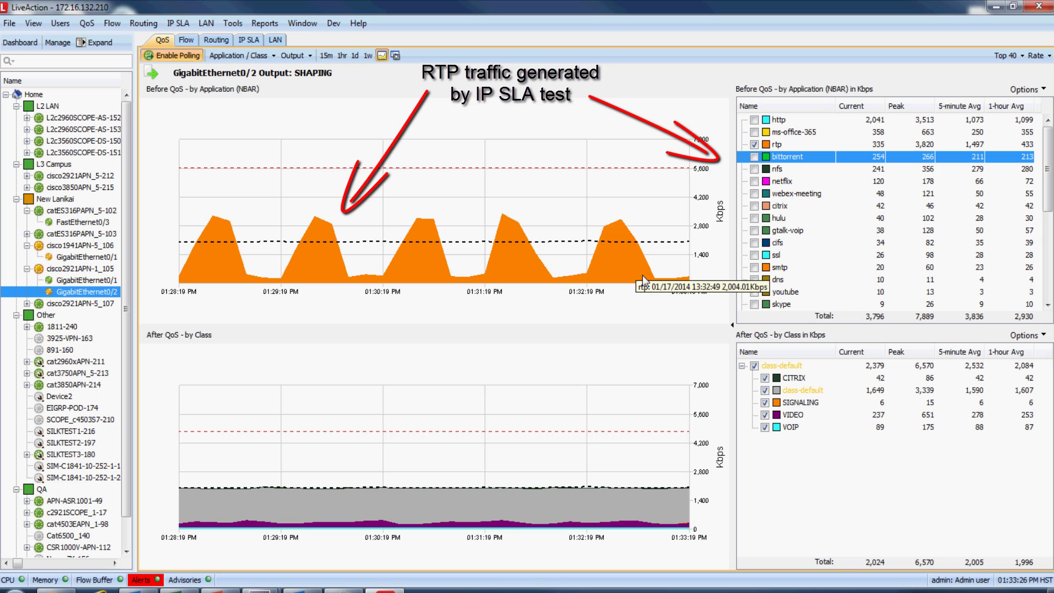
mouse_move(594, 264)
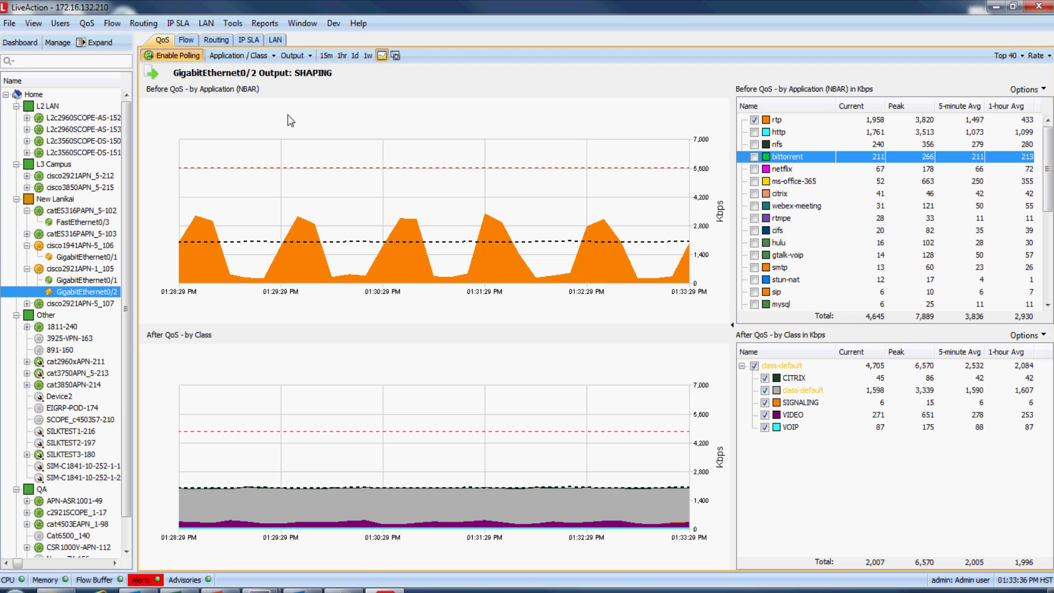
Step: Open Manage Tests for switch catES316PAPN_5-102 from the IP SLA Home map
click(249, 42)
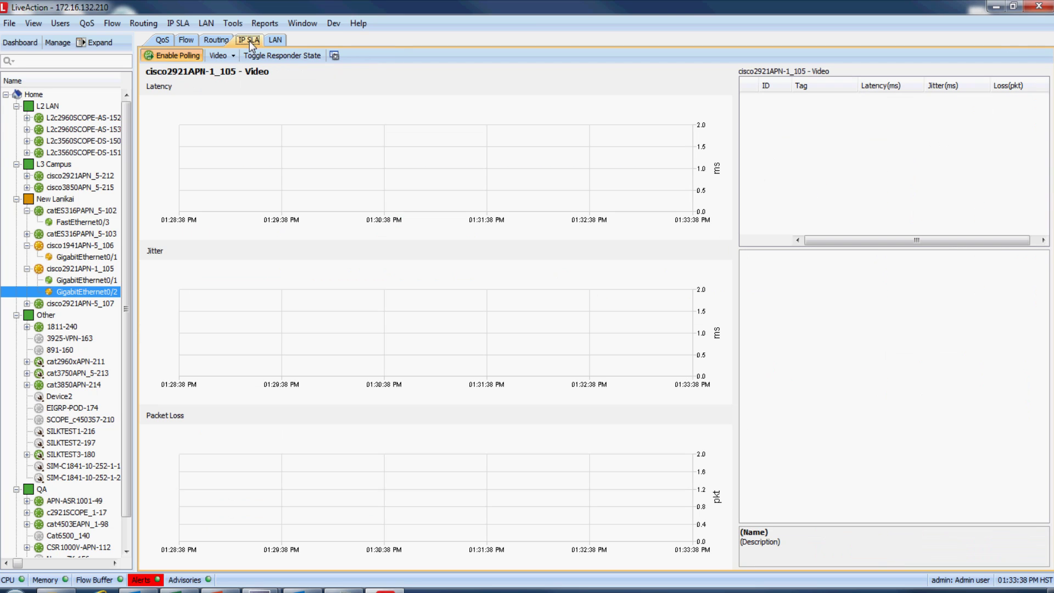
click(48, 95)
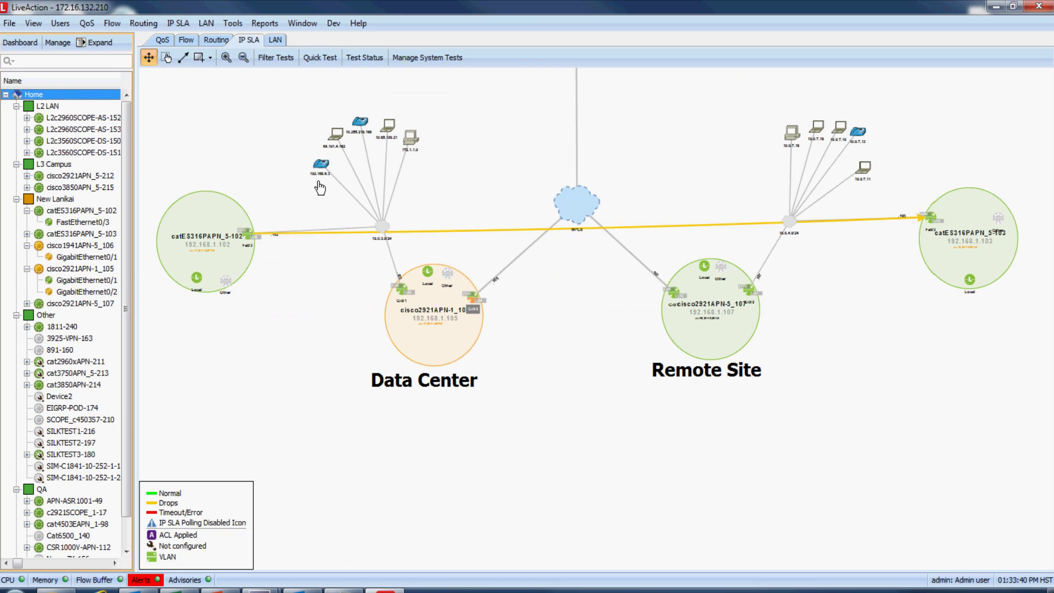
right_click(487, 238)
click(534, 245)
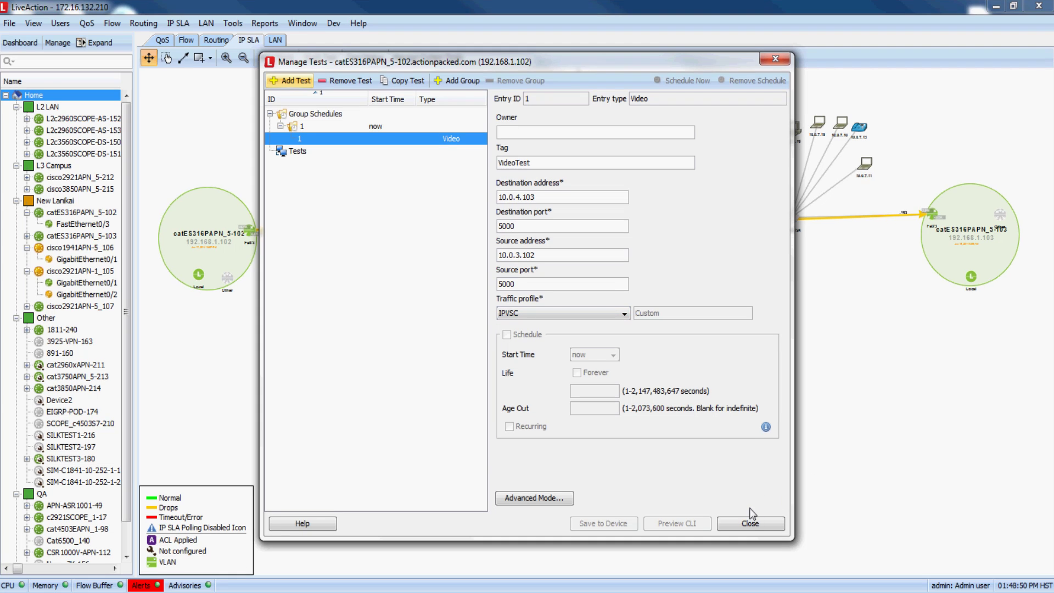
Step: Close Manage Tests and open the flow view for router cisco2921APN-1_105
click(751, 522)
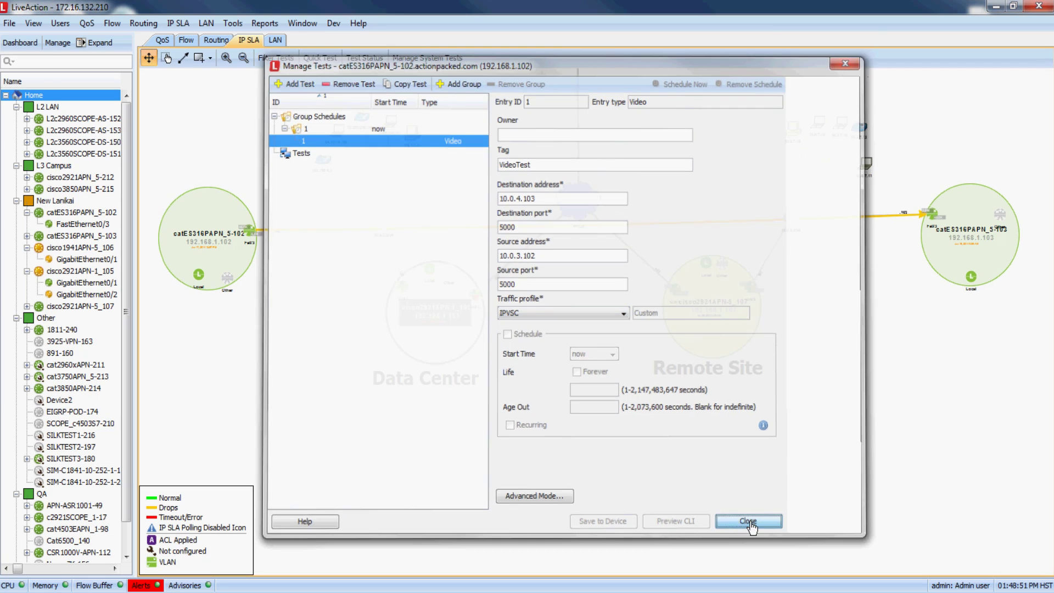
click(187, 43)
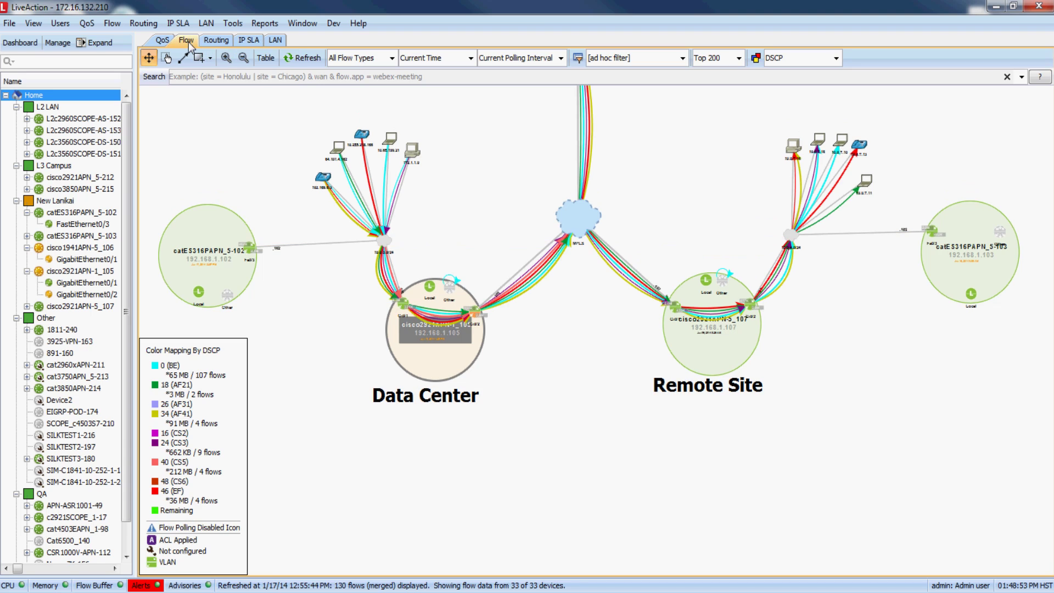
double_click(460, 367)
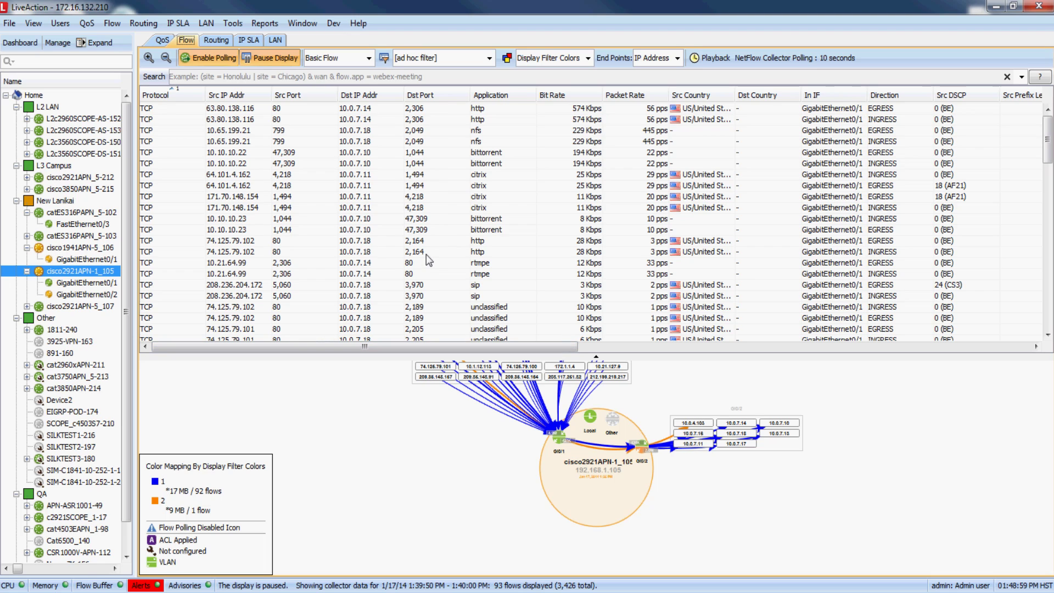
Step: Filter the flows with flow.srcPort=5000 to isolate the rtp video test flow
click(250, 80)
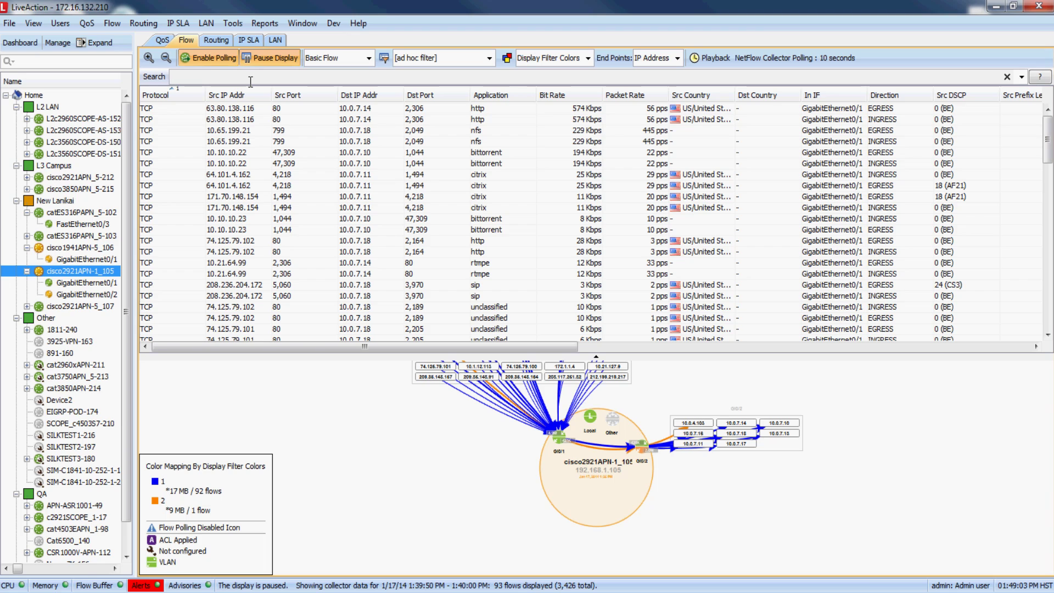
text(flow)
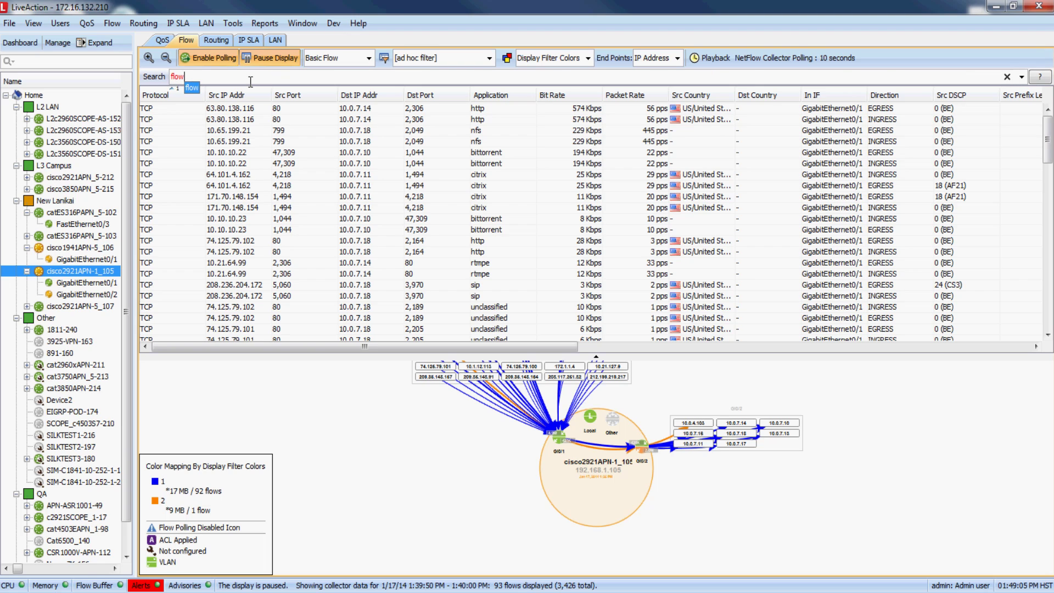
text(.port)
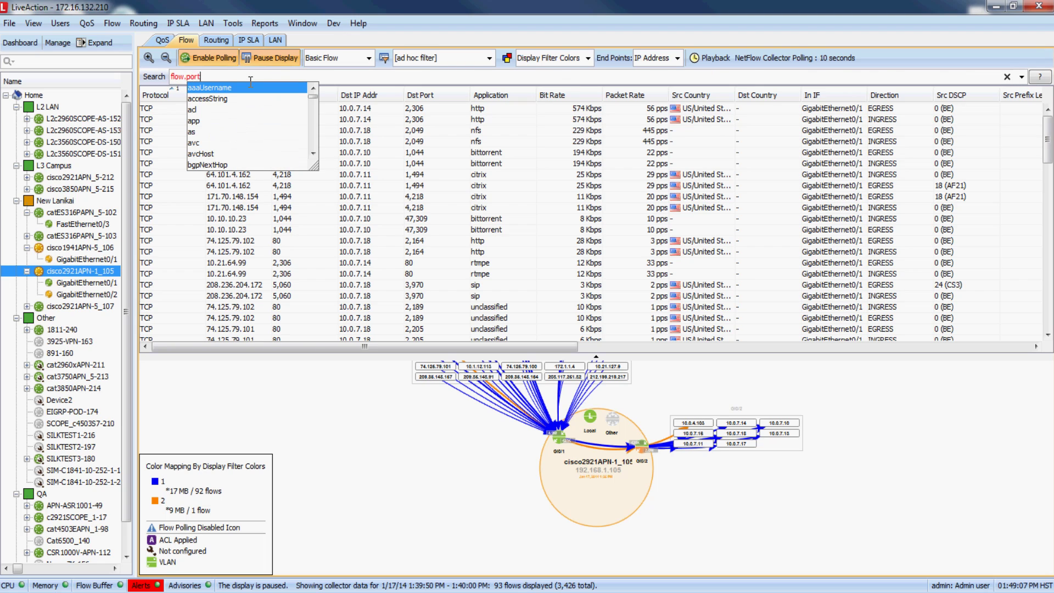
key(Down)
key(Down)
key(Down)
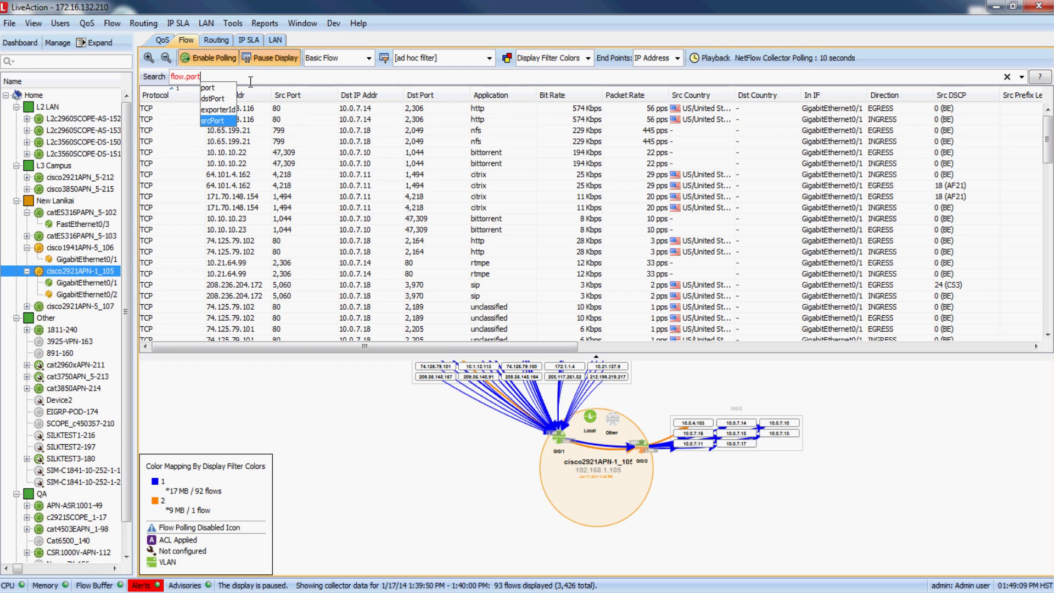
key(Return)
text(=5000)
key(Return)
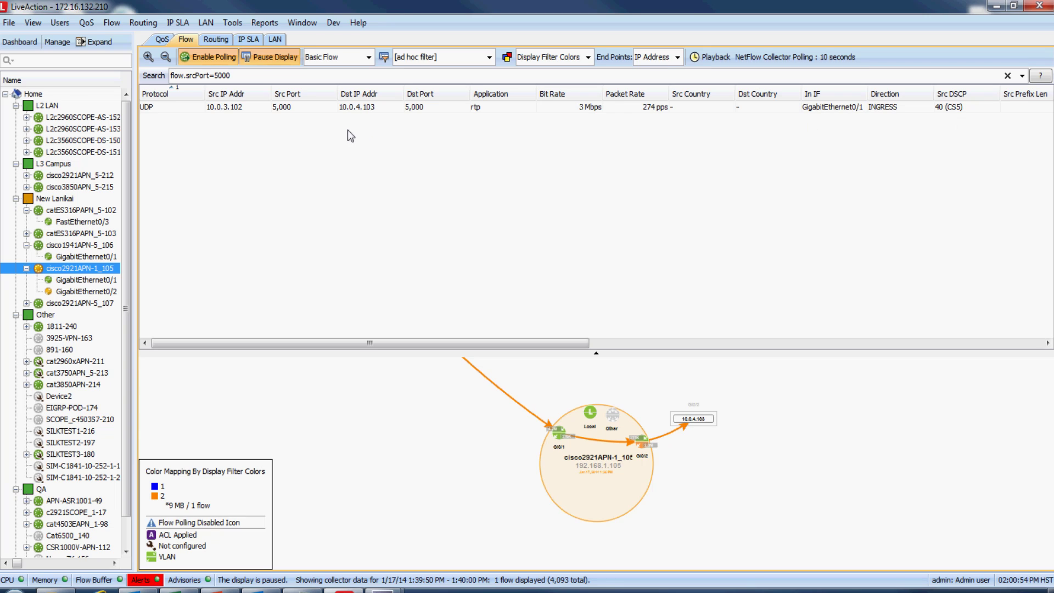
Step: Show cisco2921APN-1_105's per-interface QoS policies on the QoS tab
click(161, 39)
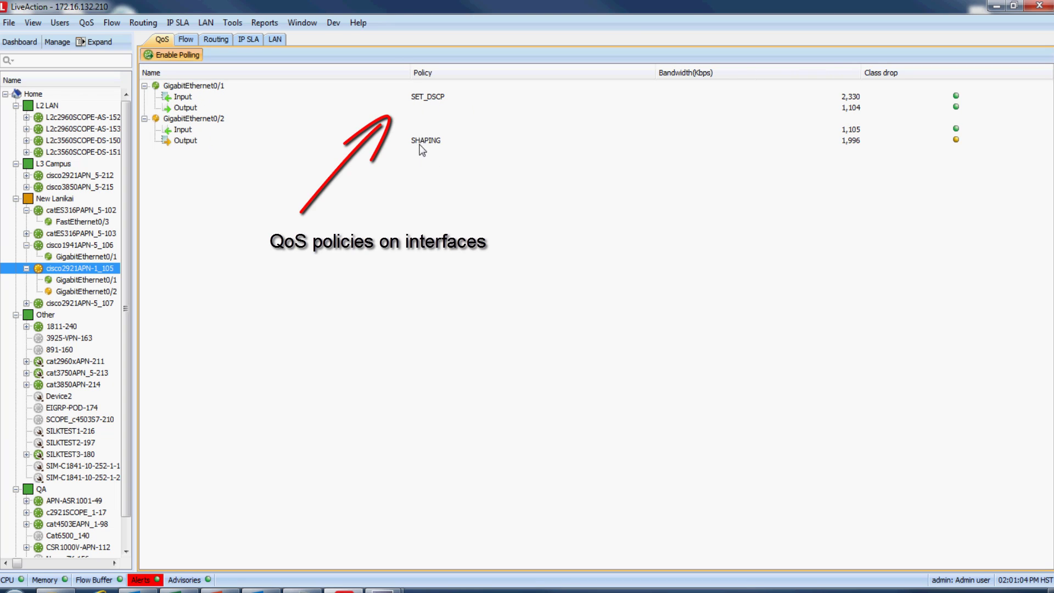
Step: Open Manage QoS Settings and inspect SET_DSCP's SET_VIDEO_AF41 class match criteria
right_click(426, 101)
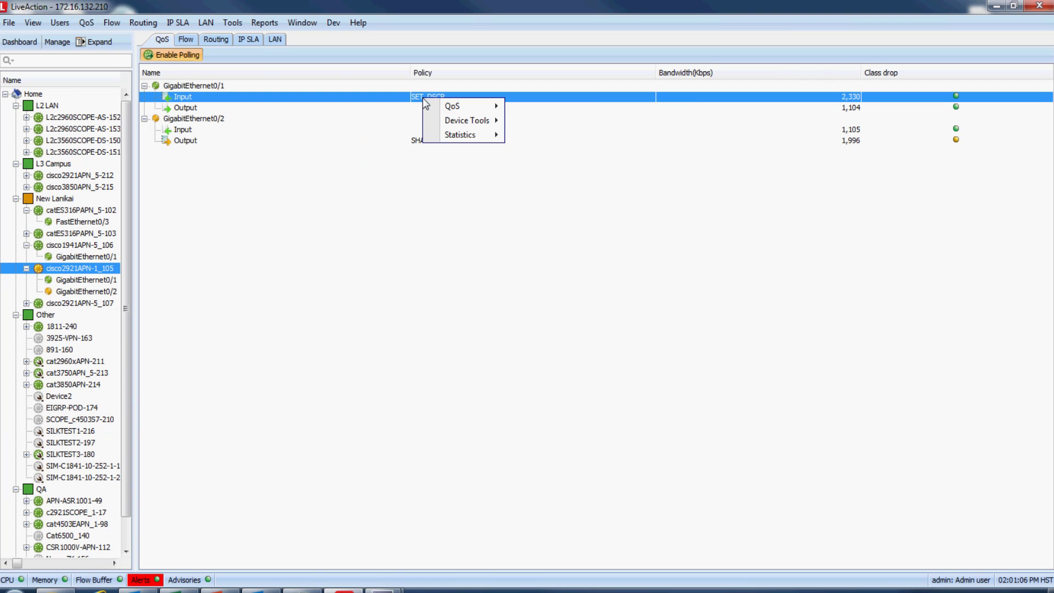
mouse_move(466, 108)
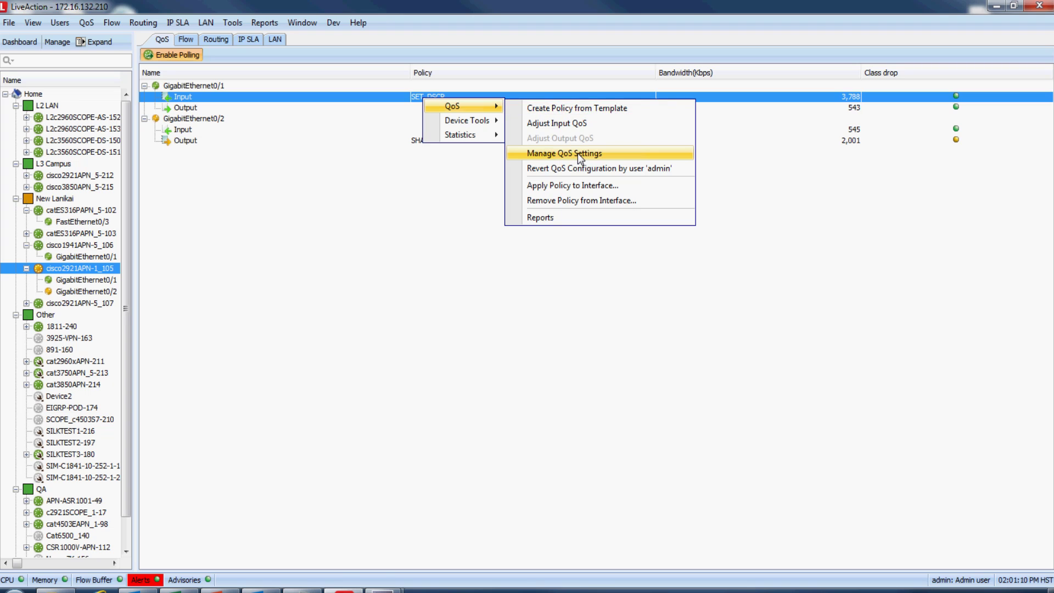
click(594, 154)
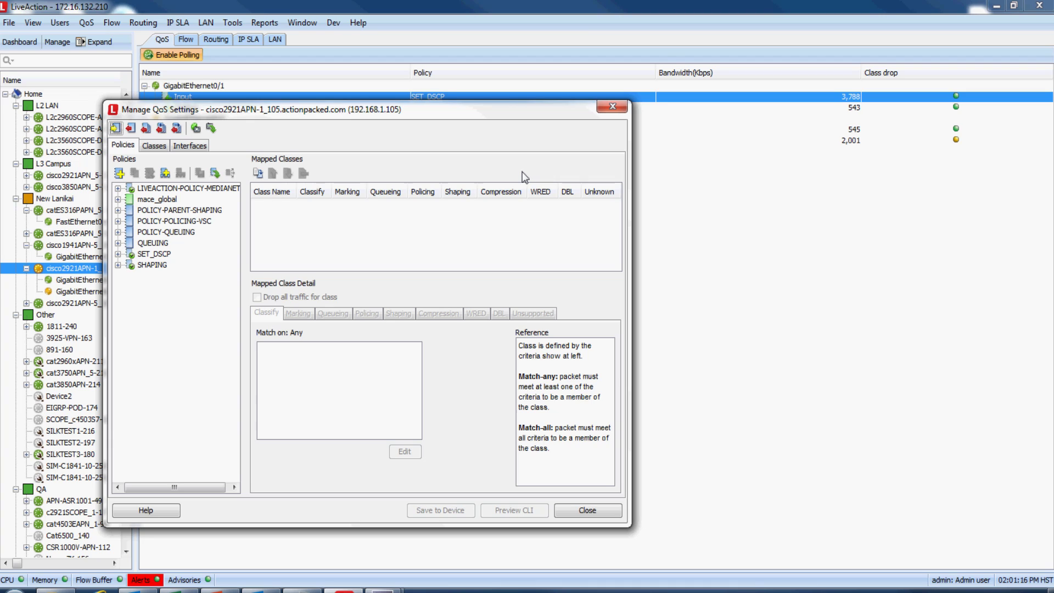
click(117, 254)
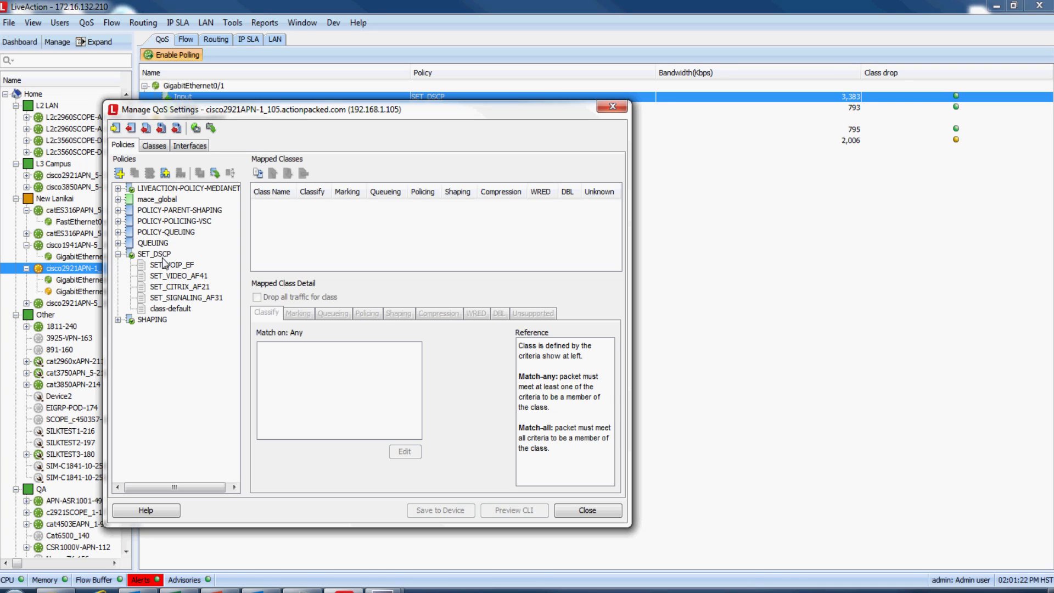
click(175, 277)
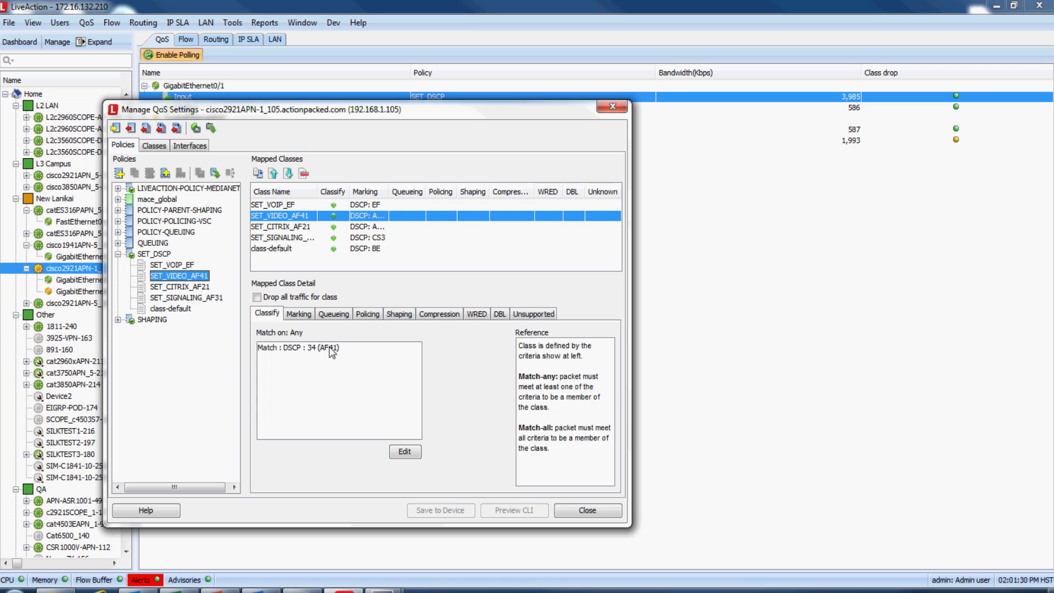
Step: Add a DSCP 40 (CS5) match to SET_VIDEO_AF41, push it to the router, and close
click(404, 452)
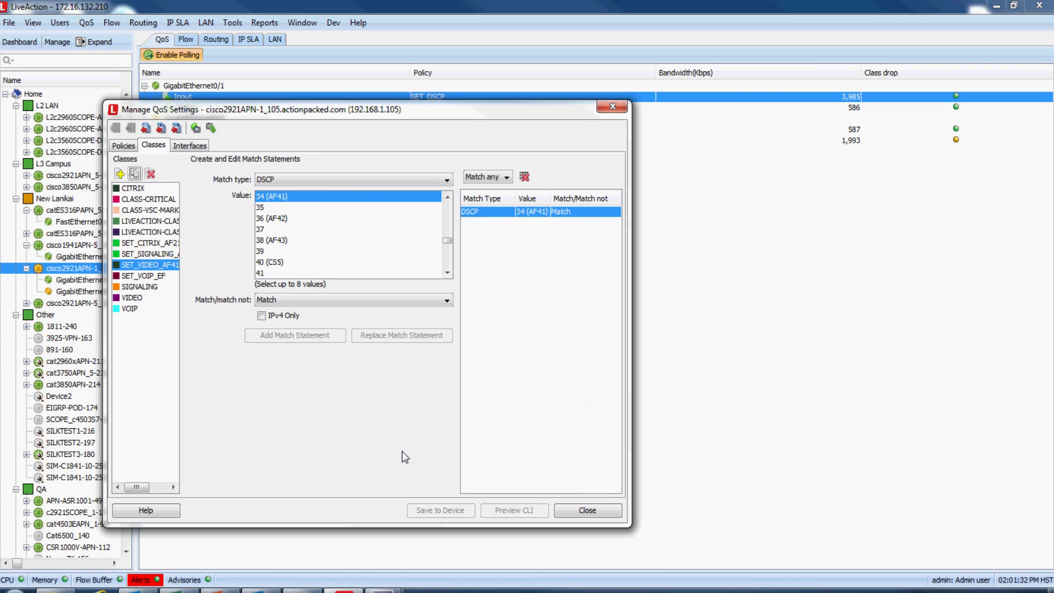
click(281, 263)
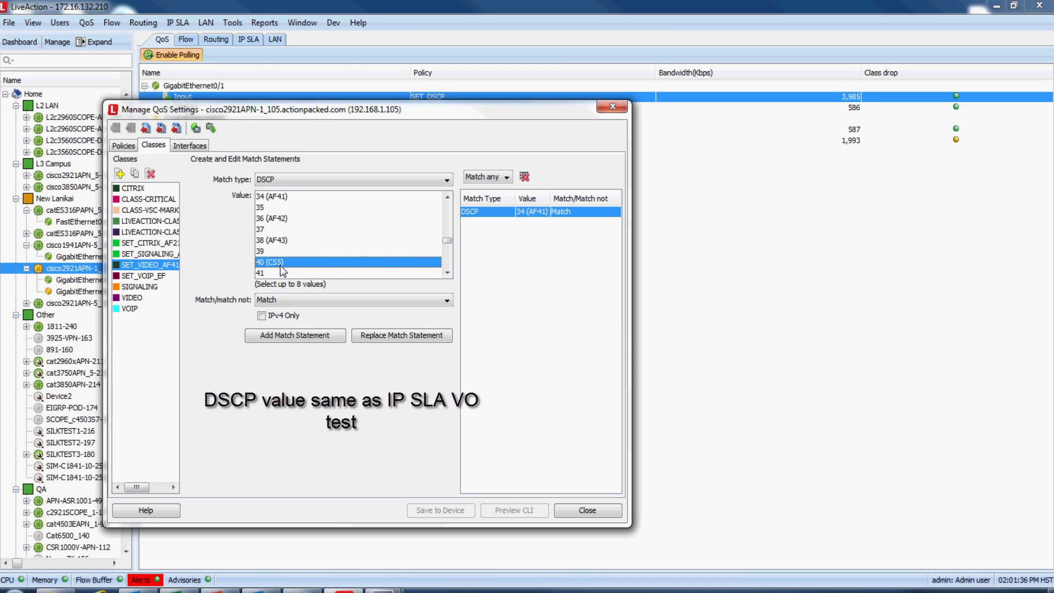
click(286, 335)
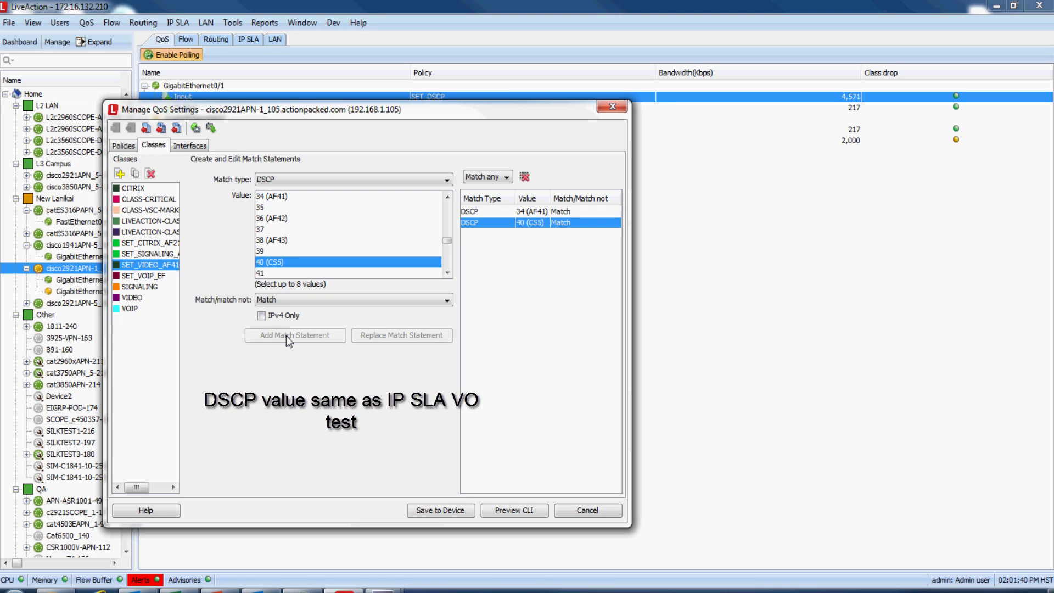
click(125, 146)
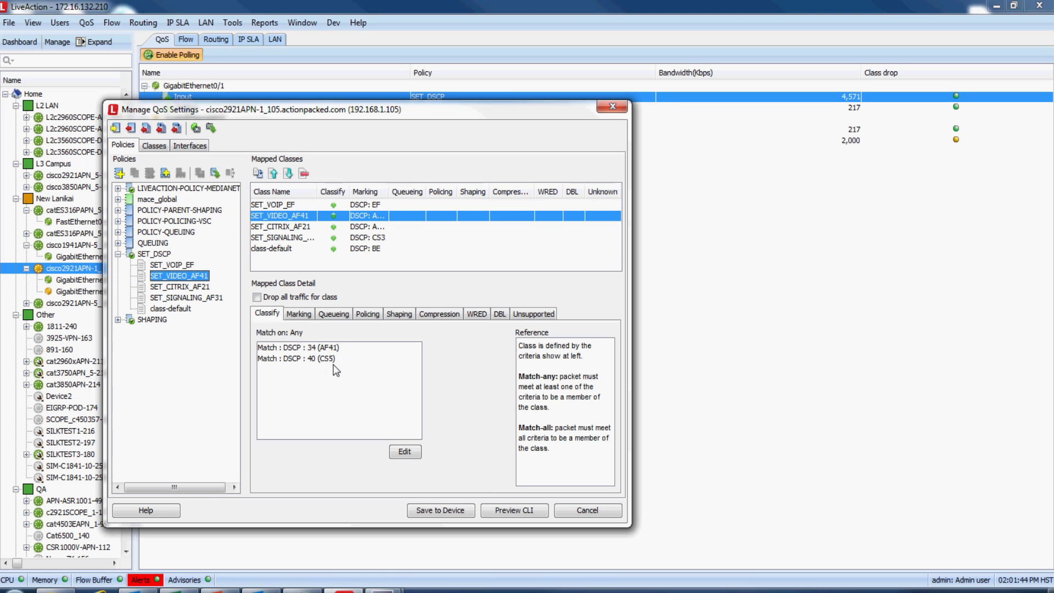
click(428, 509)
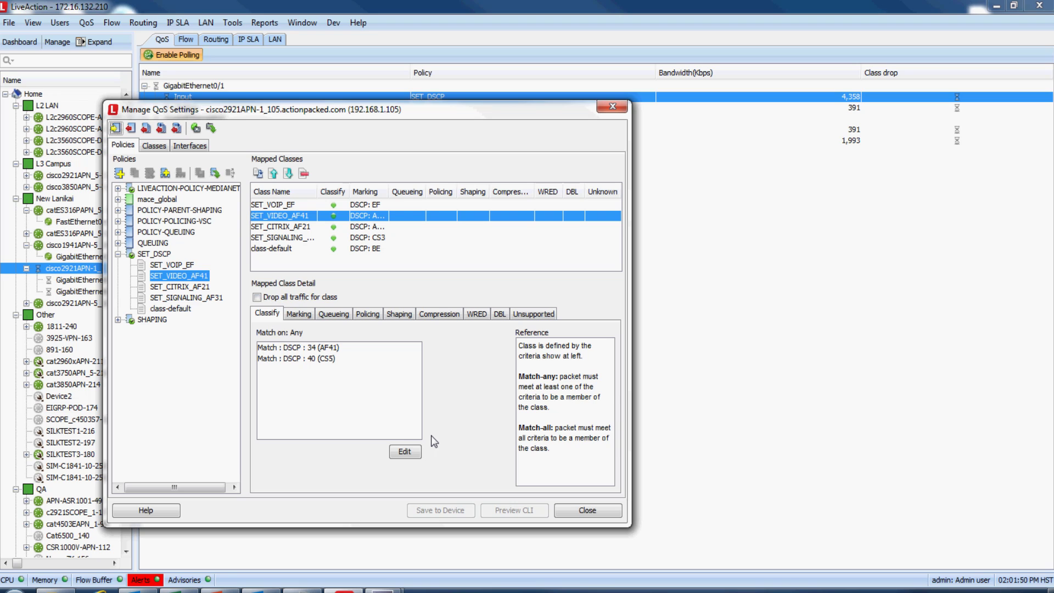
click(597, 511)
Step: Decline saving the startup config and open GigabitEthernet0/2's output QoS charts
click(552, 366)
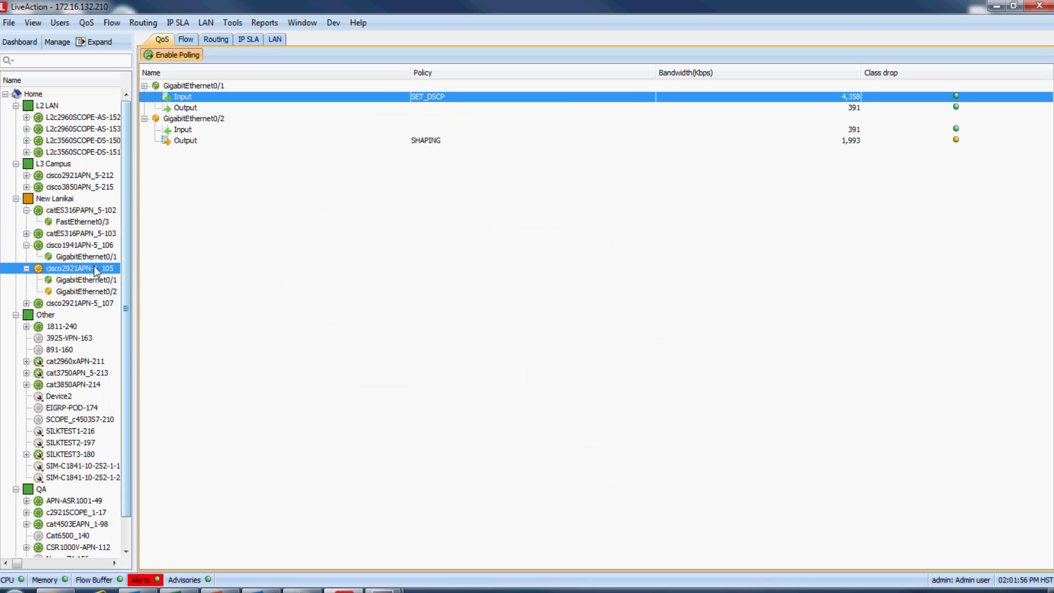
double_click(87, 269)
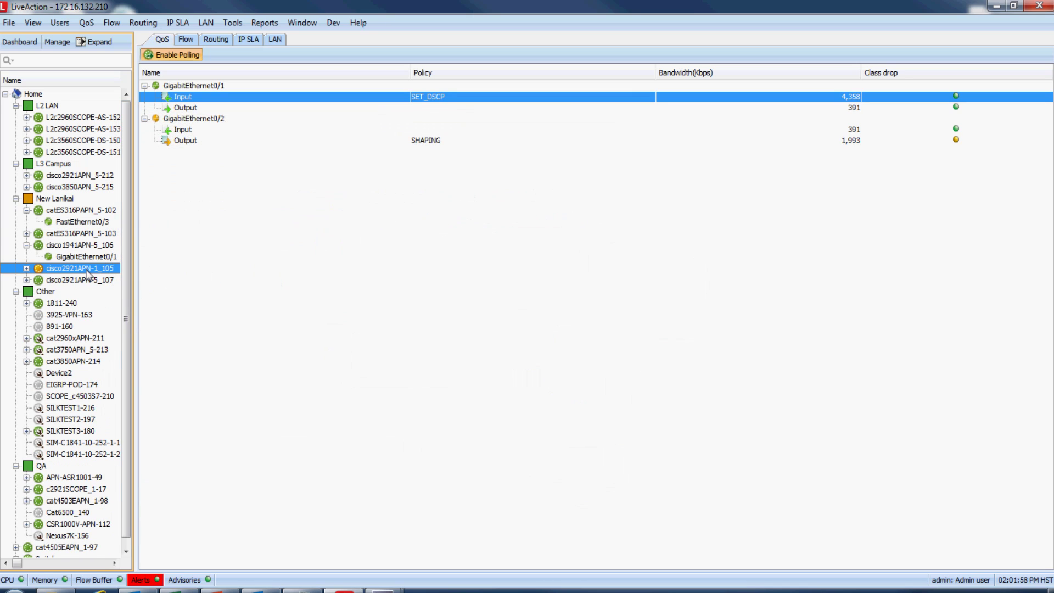
double_click(86, 269)
click(34, 94)
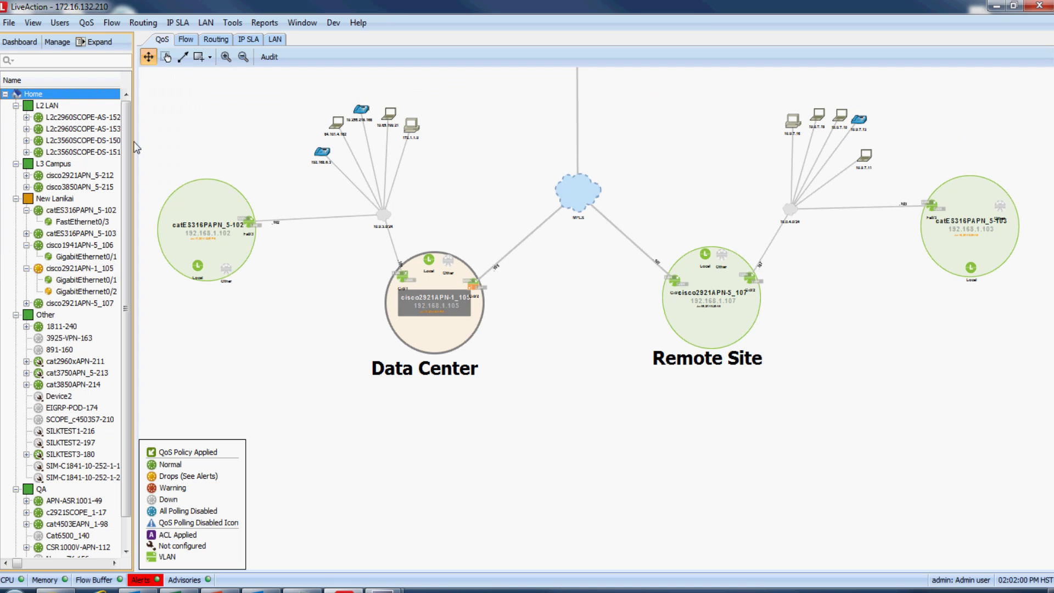
double_click(472, 285)
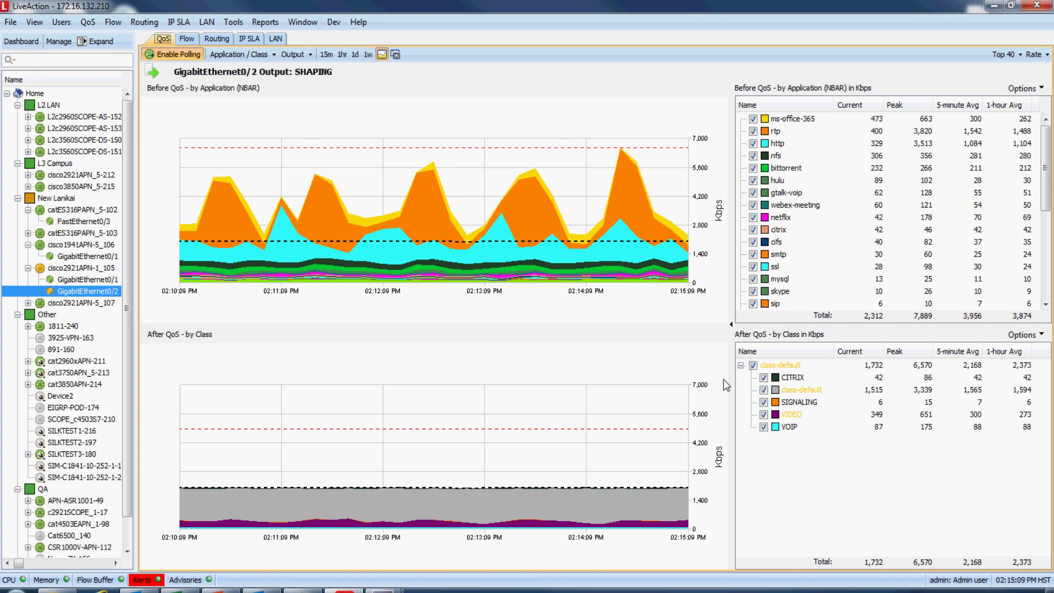
Step: Open VIDEO class statistics, hiding Before QoS and DSCP match lines to chart only drops
right_click(800, 416)
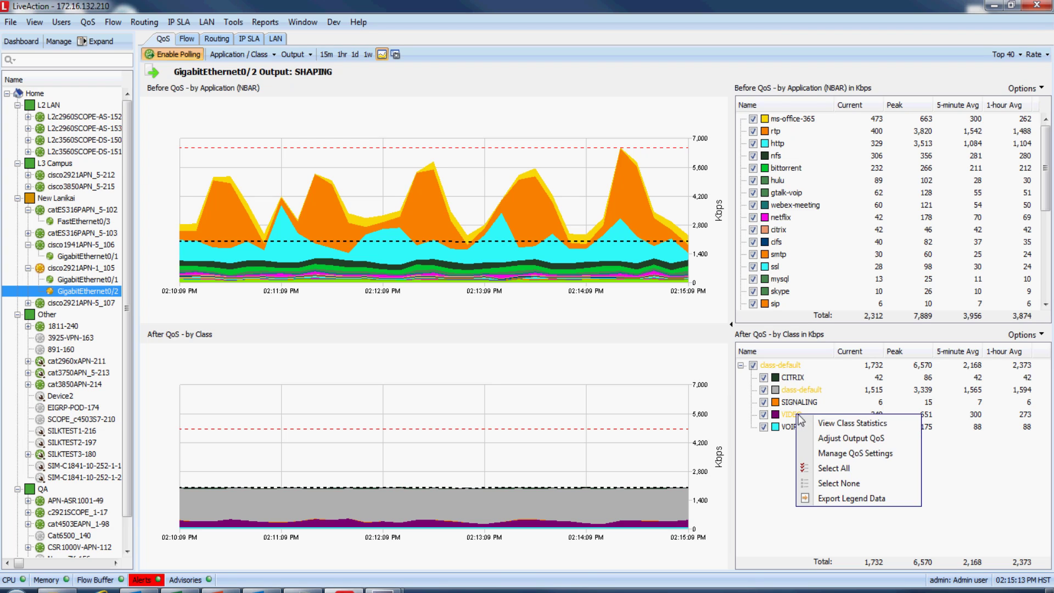
click(822, 424)
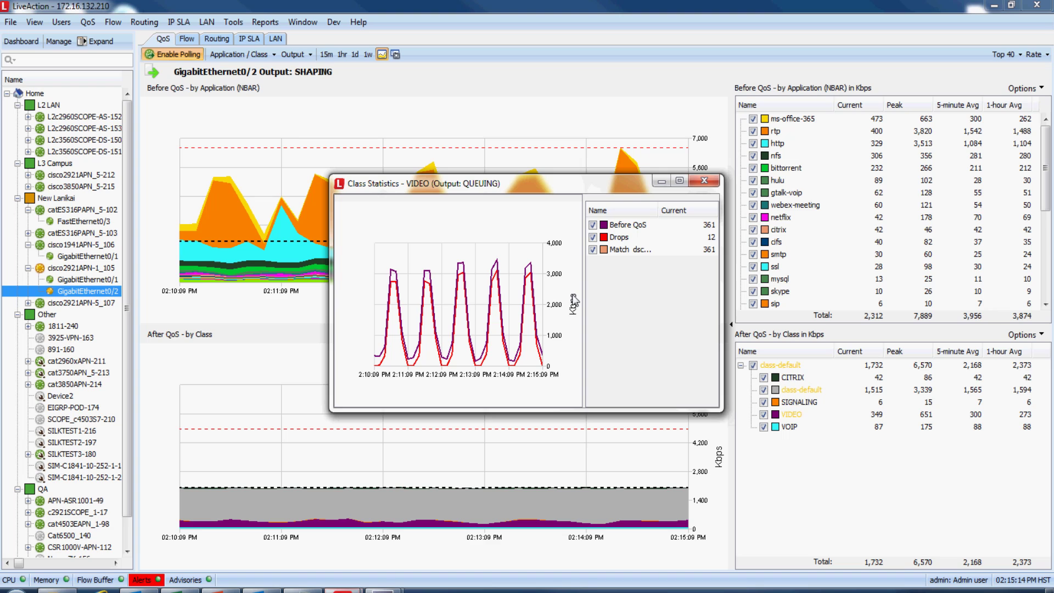
click(593, 225)
click(593, 250)
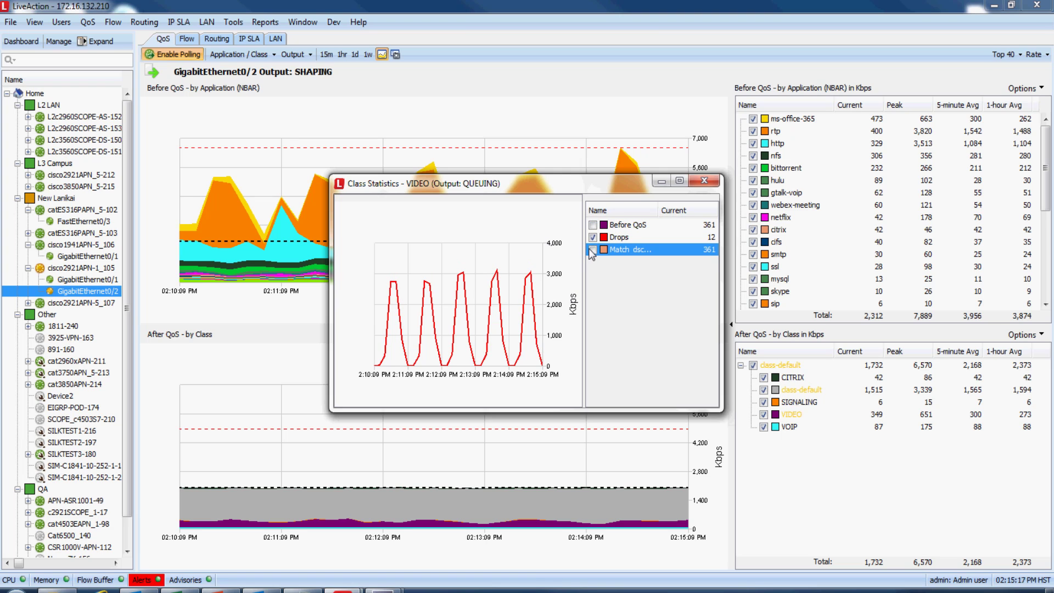
drag(580, 187, 504, 190)
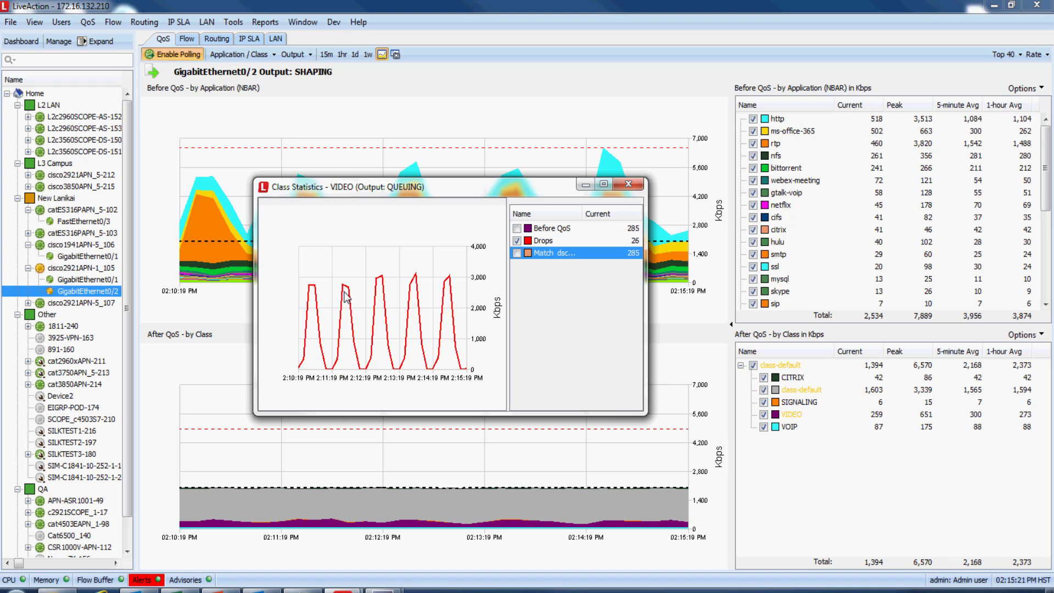
click(551, 245)
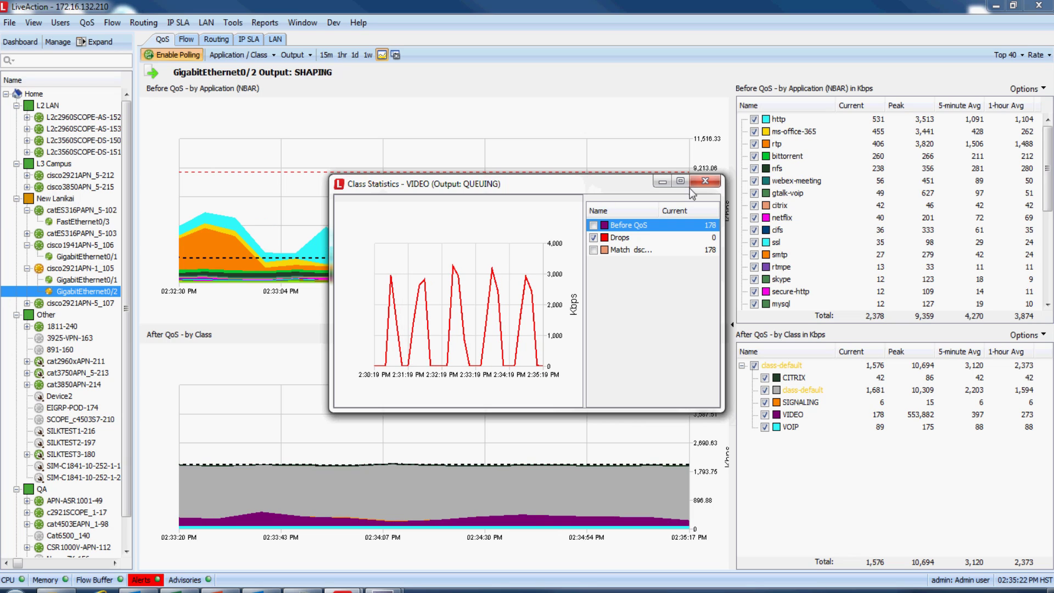
Step: Close the VIDEO statistics window and check the shaping charts: traffic peaks near 6 Mbps, shaped to ~2 Mbps
click(706, 181)
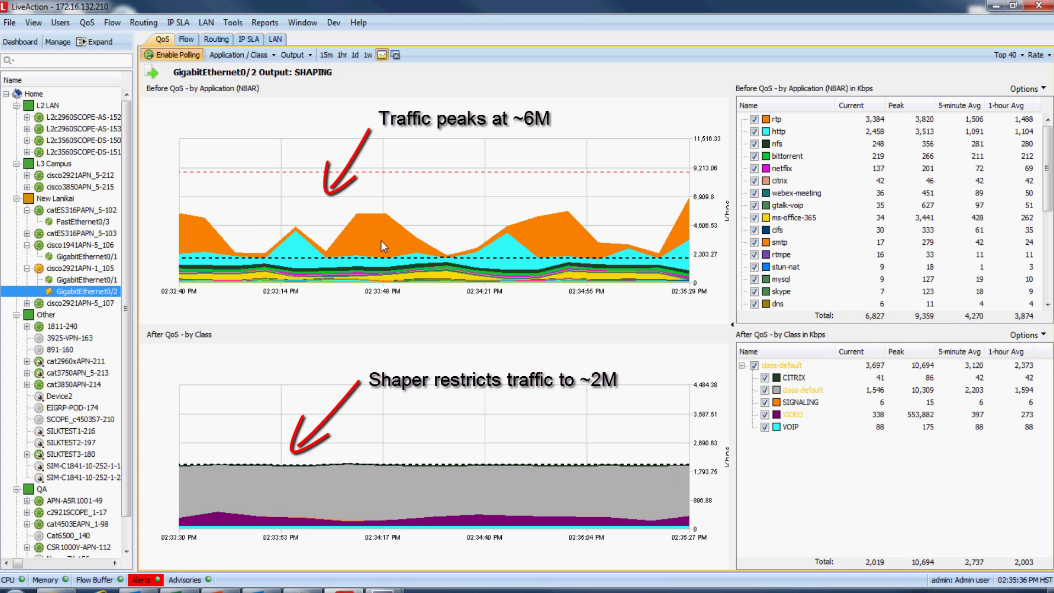
mouse_move(599, 245)
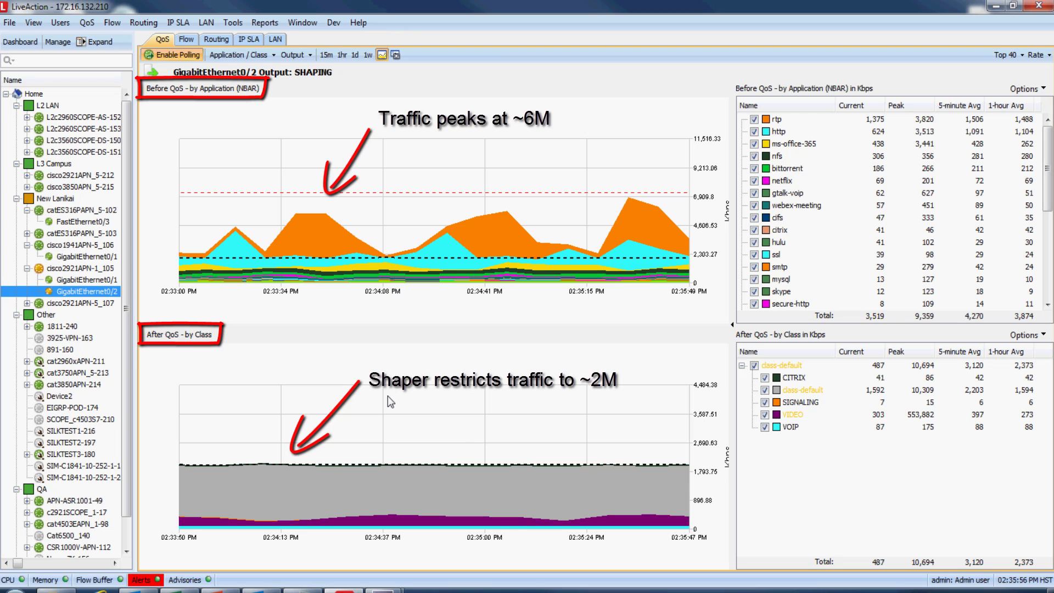
mouse_move(511, 516)
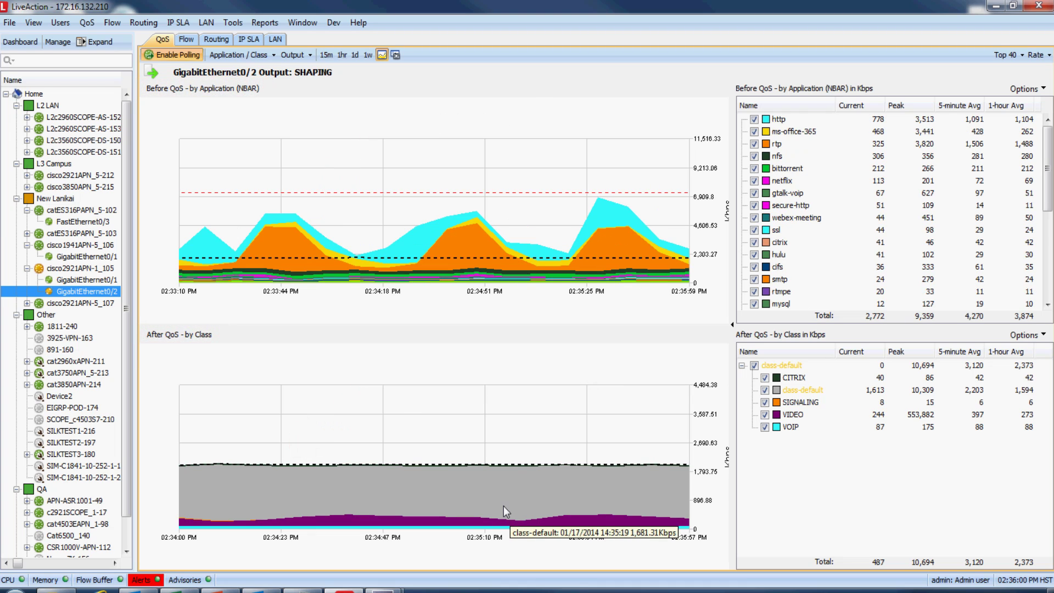
Step: In the output QoS editor, set the shaper to 10,000 Kbps and VIDEO reserved bandwidth from 15% to 35%
right_click(793, 405)
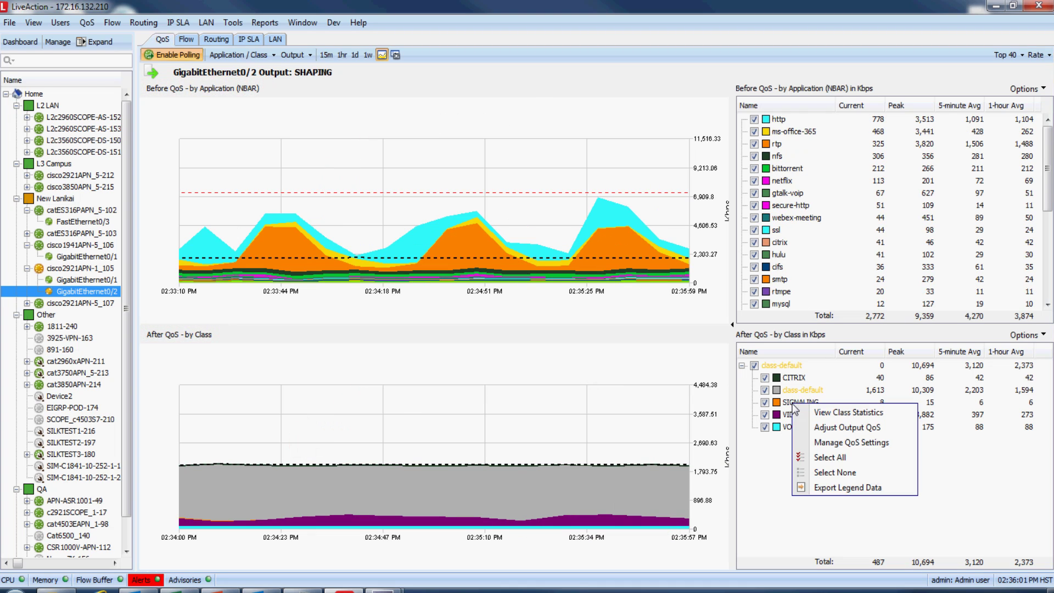
click(824, 423)
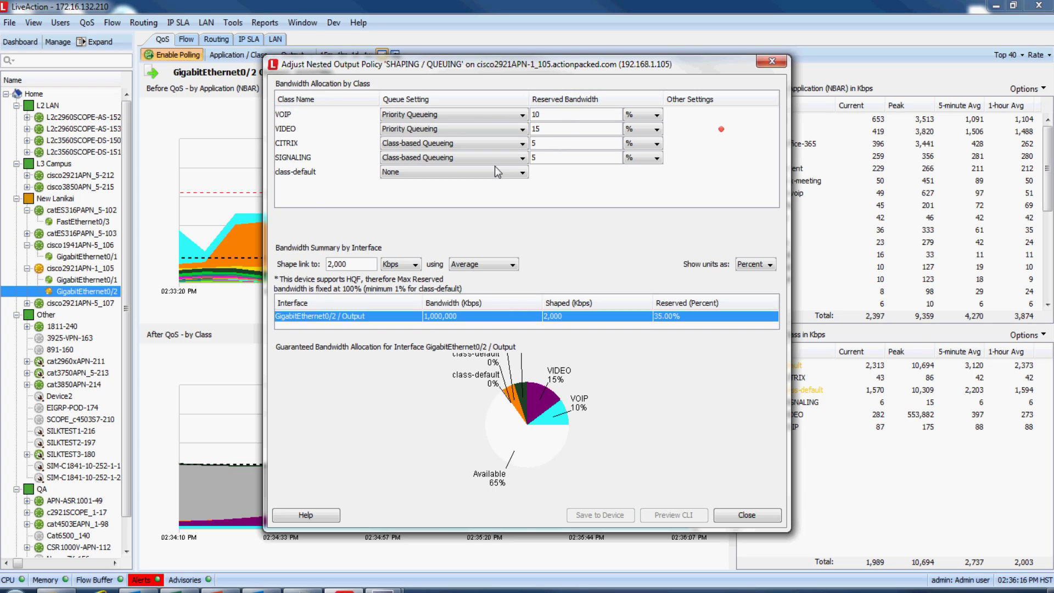
double_click(349, 264)
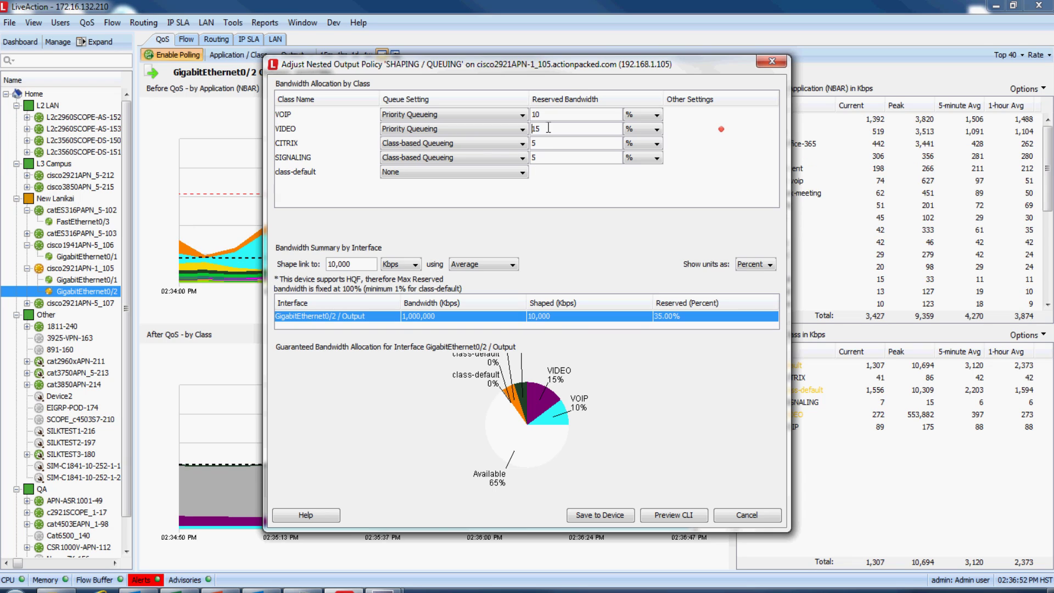
drag(549, 127, 529, 126)
text(35)
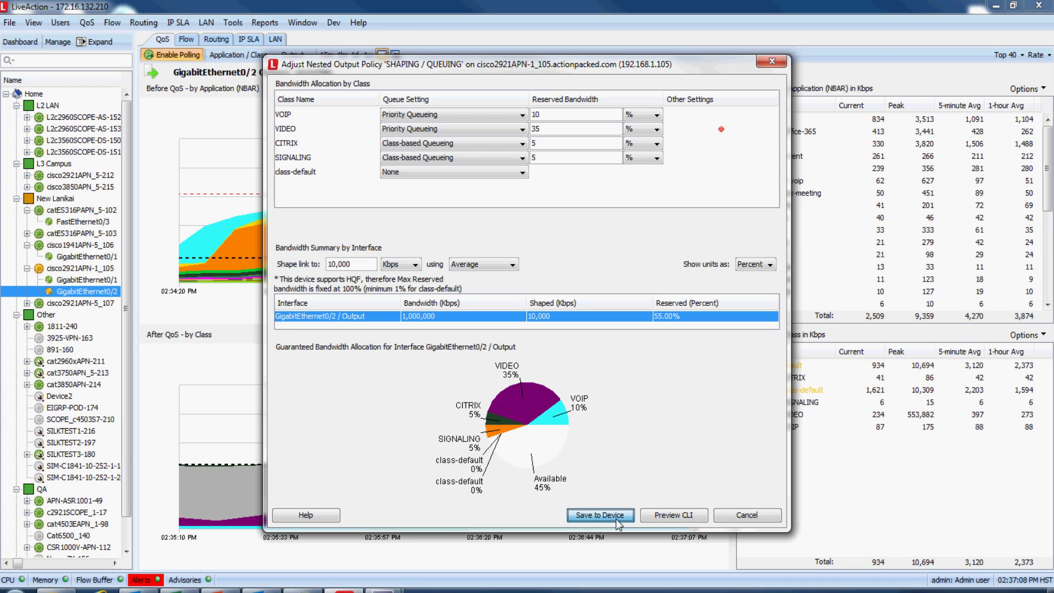
Step: Save the updated policy to the router without saving to the startup config
click(616, 517)
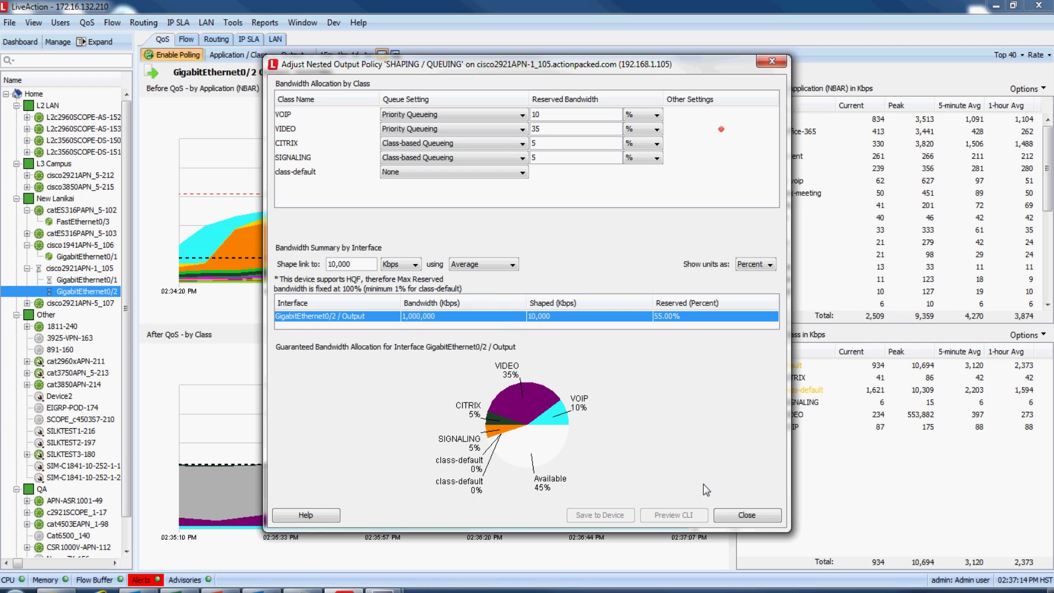
click(752, 521)
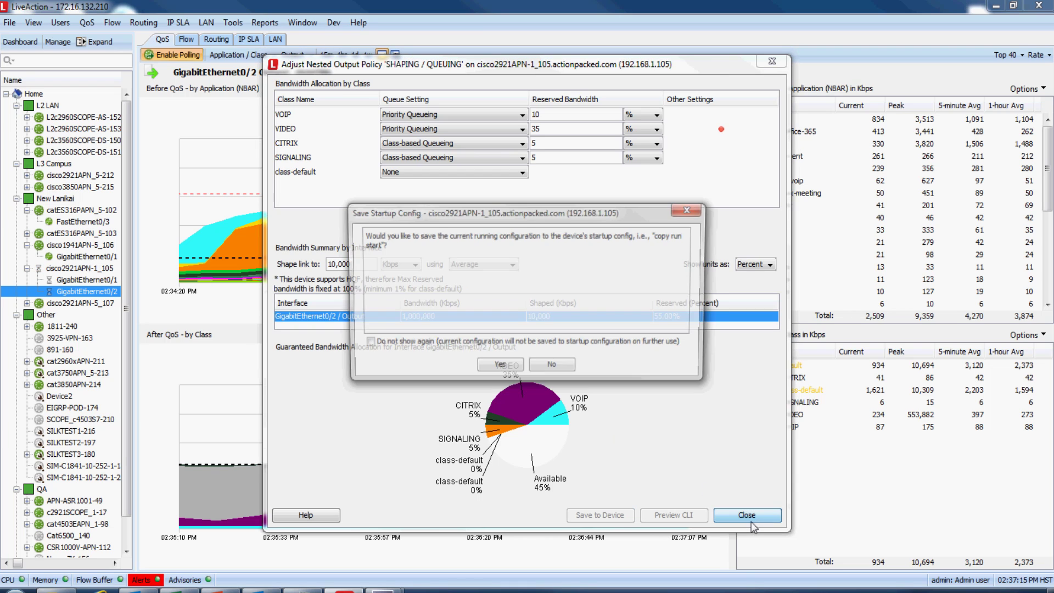
click(560, 369)
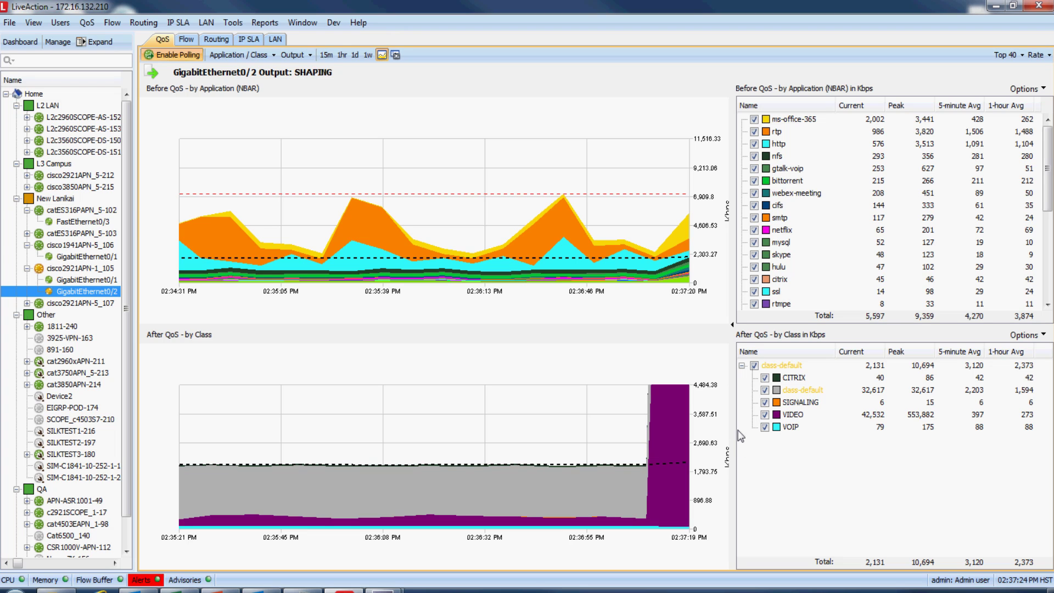
click(147, 587)
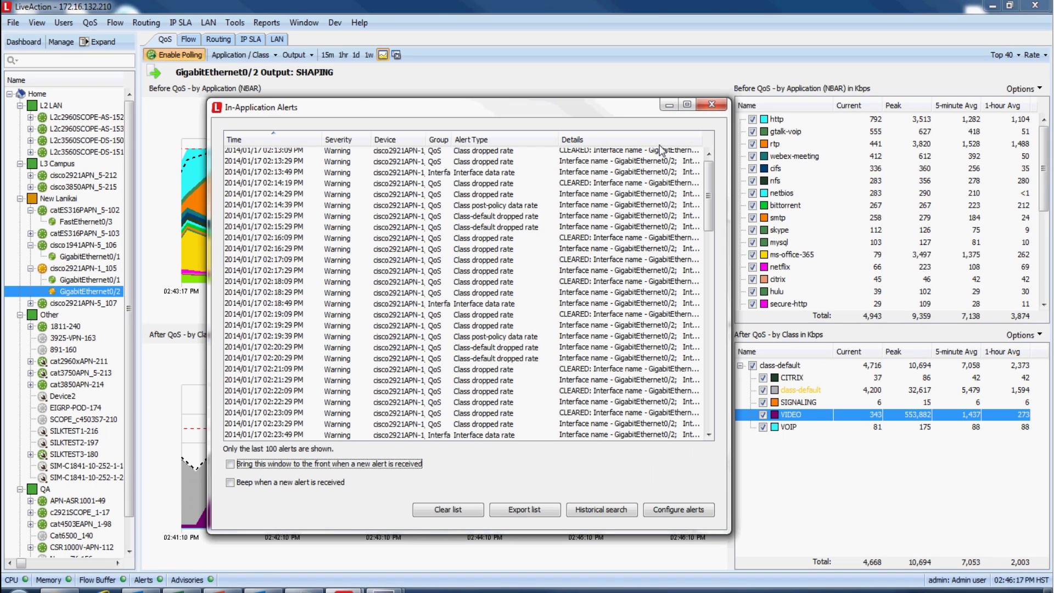
click(712, 106)
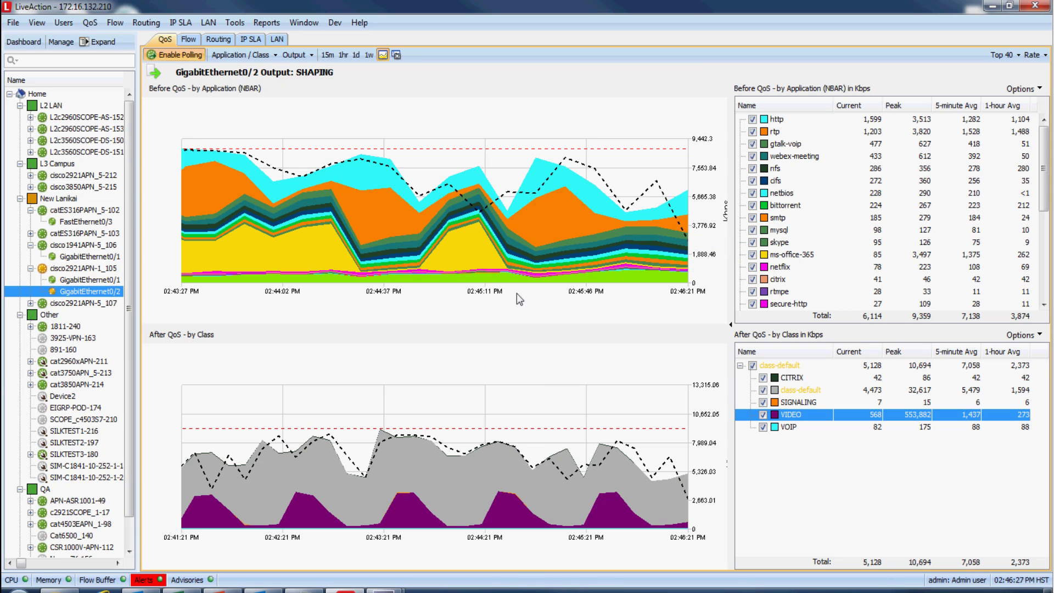
right_click(802, 420)
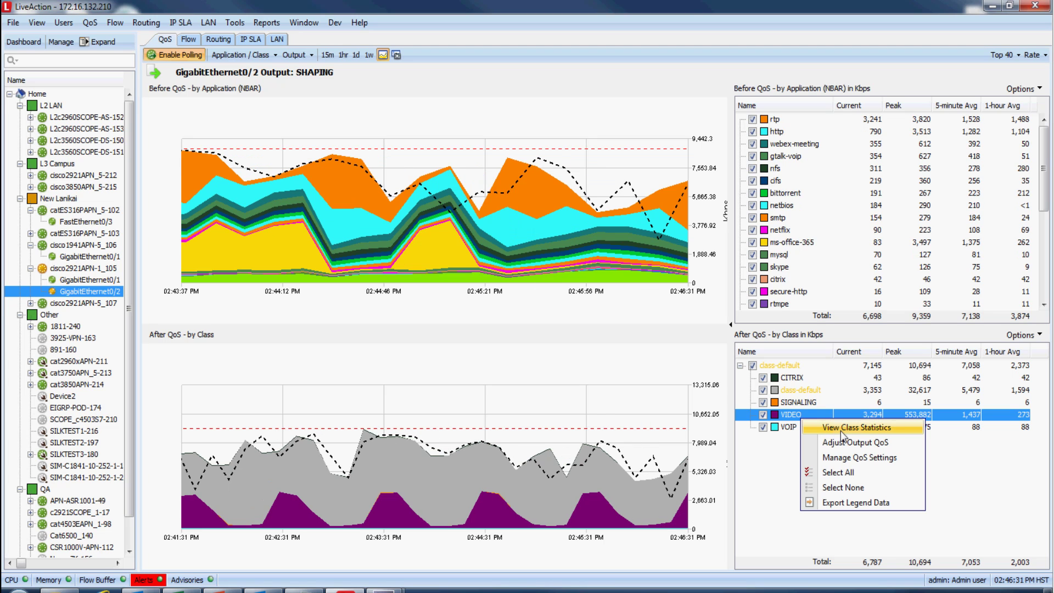
click(843, 429)
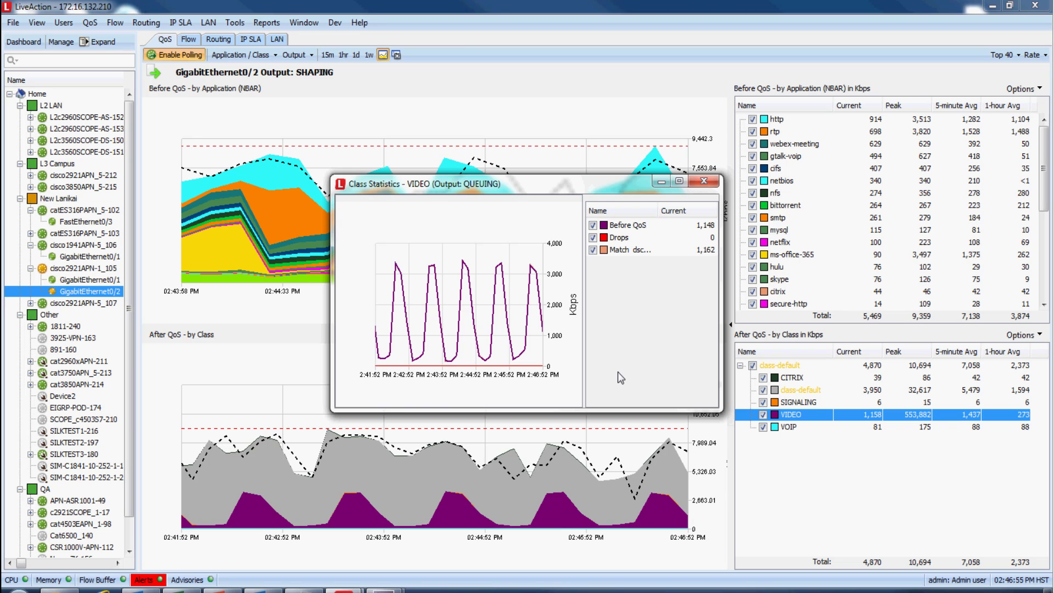
click(704, 180)
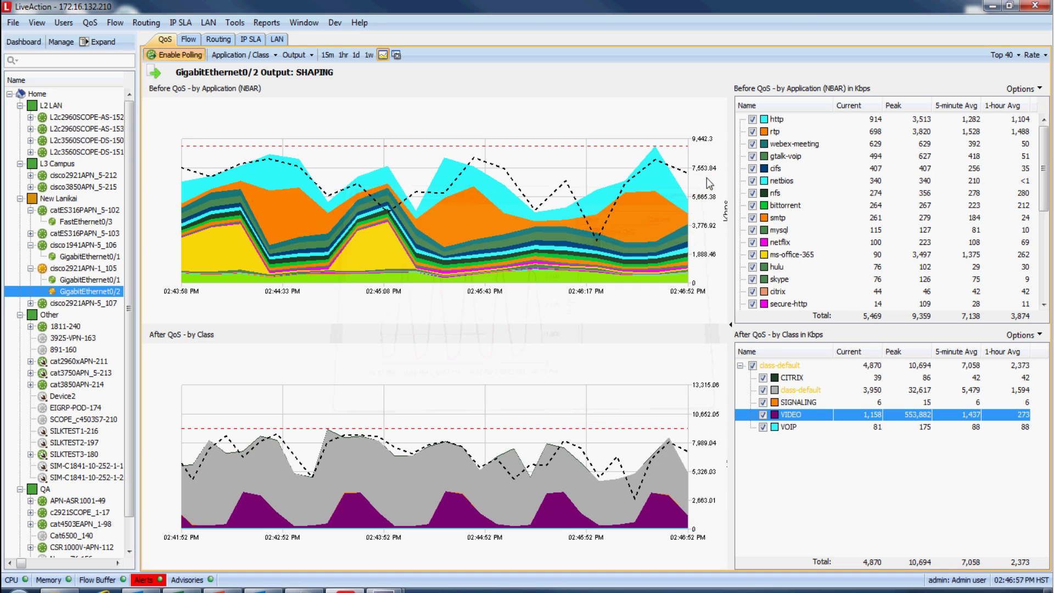
Step: Return to the Home topology map with IP SLA results, where the VideoTest path is now green
click(36, 94)
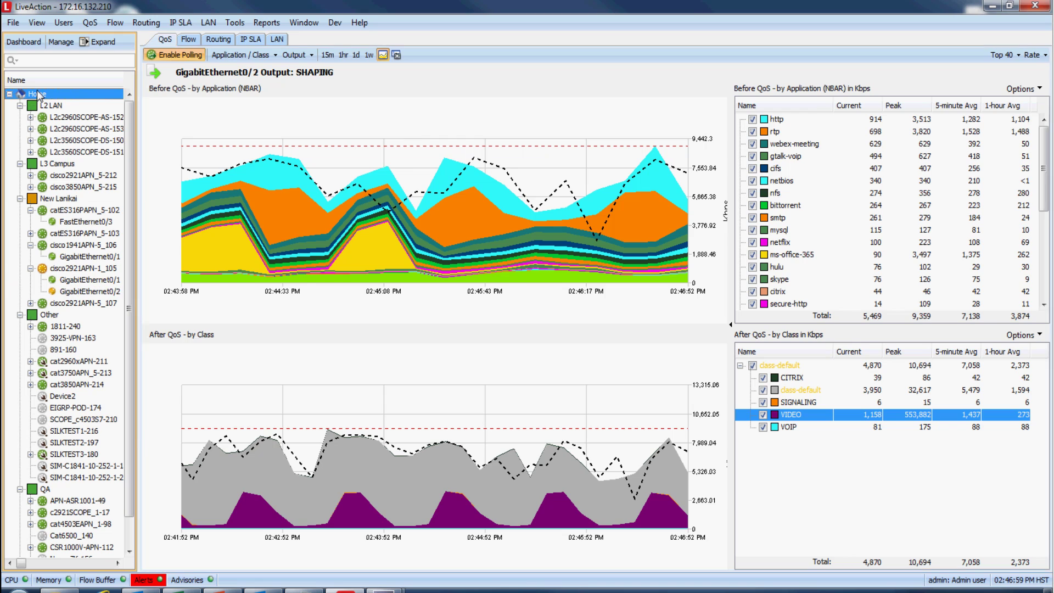
click(248, 42)
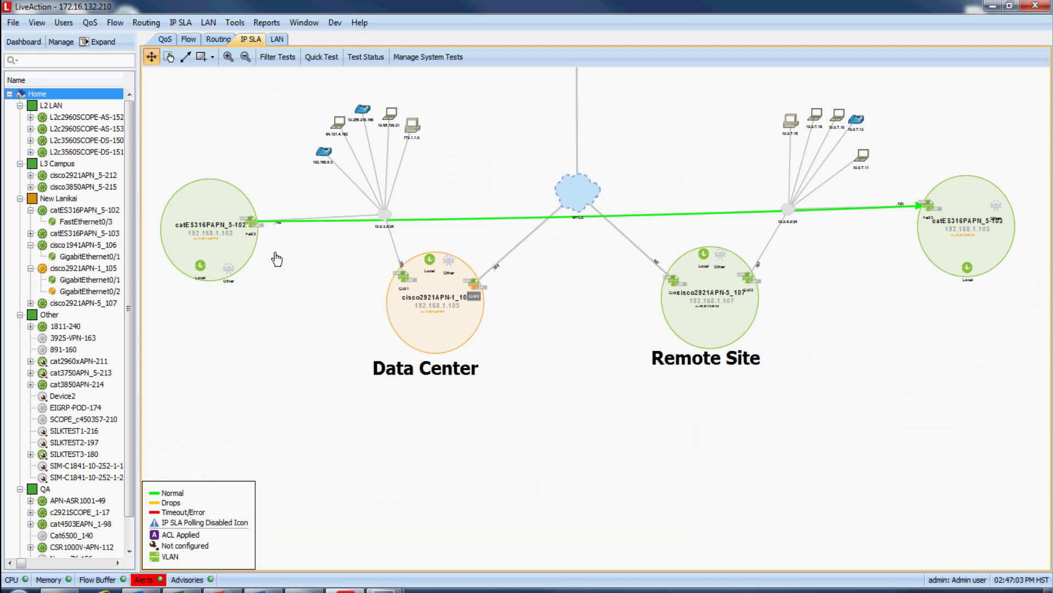